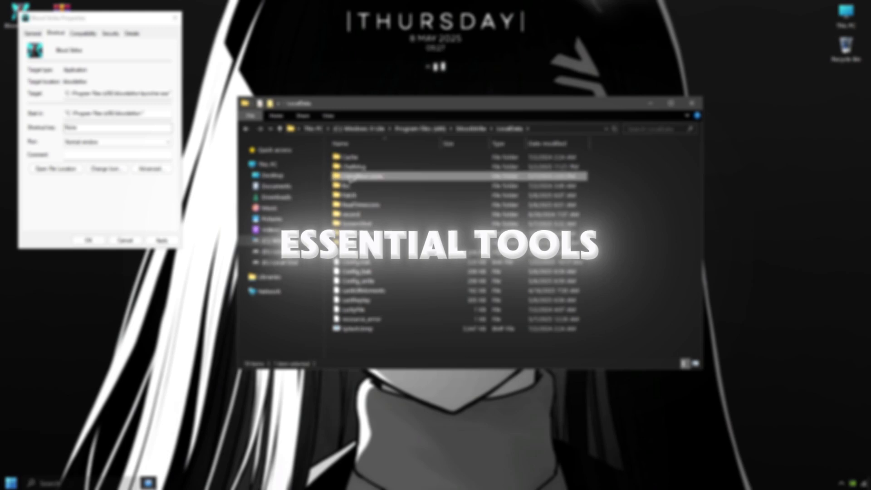
Delete all files in the CloudResCache folder inside LocalData and close the folder window
double_click(358, 176)
key(ctrl+a)
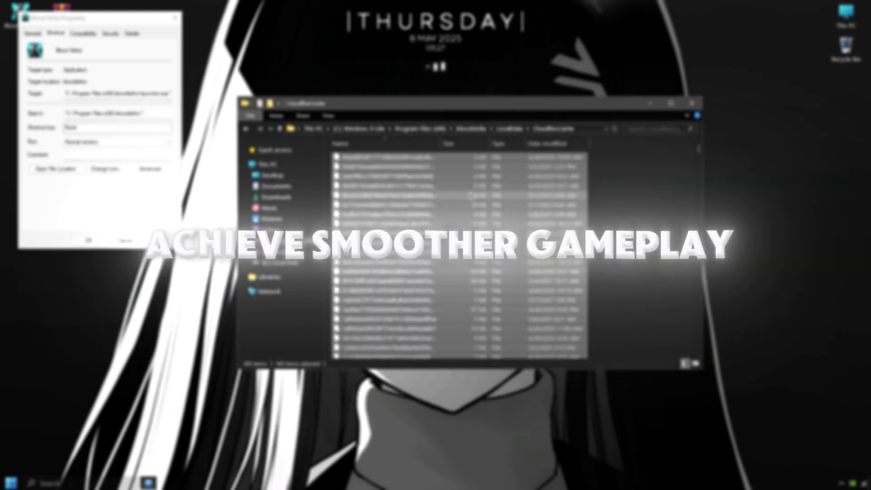
scroll(628, 172, down, 5)
scroll(698, 154, down, 10)
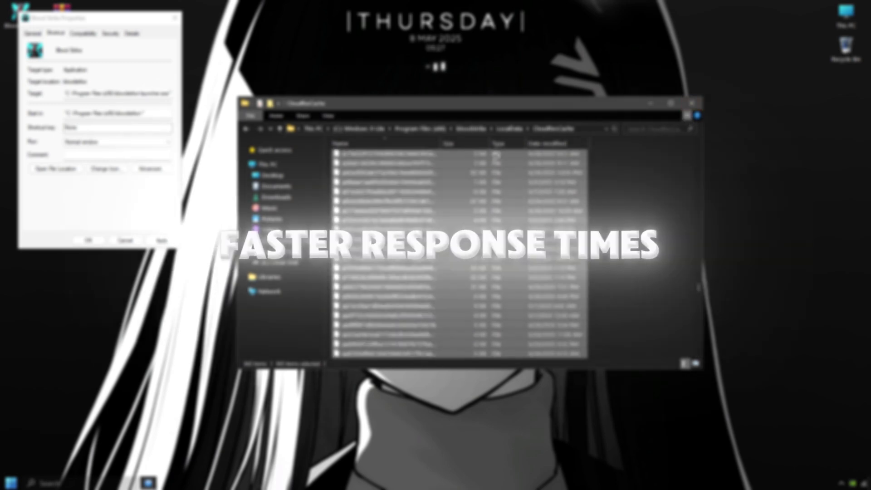
key(ctrl+F1)
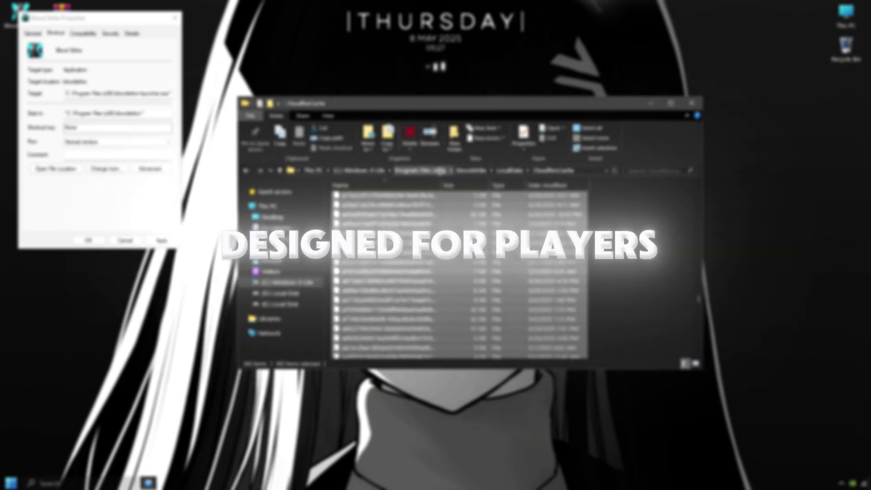
key(Delete)
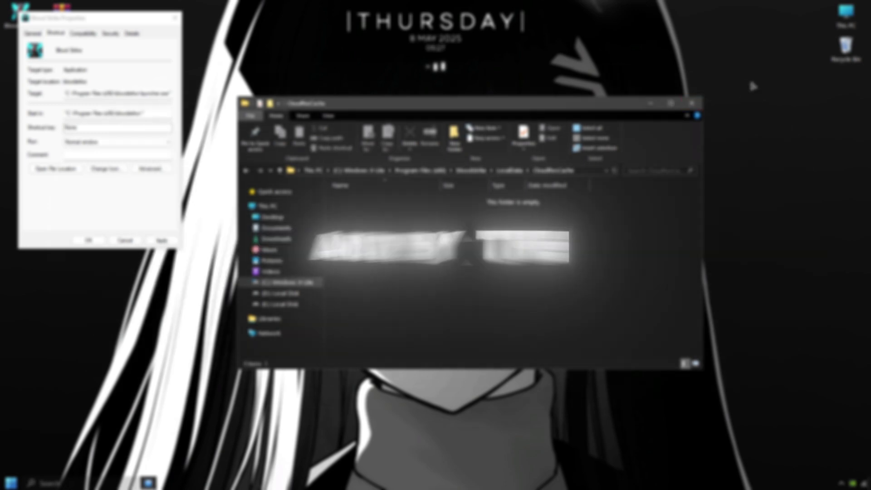
click(692, 103)
In the Blood Strike shortcut's compatibility settings, disable fullscreen optimizations, enable running as administrator and turn on the high DPI scaling override
click(81, 34)
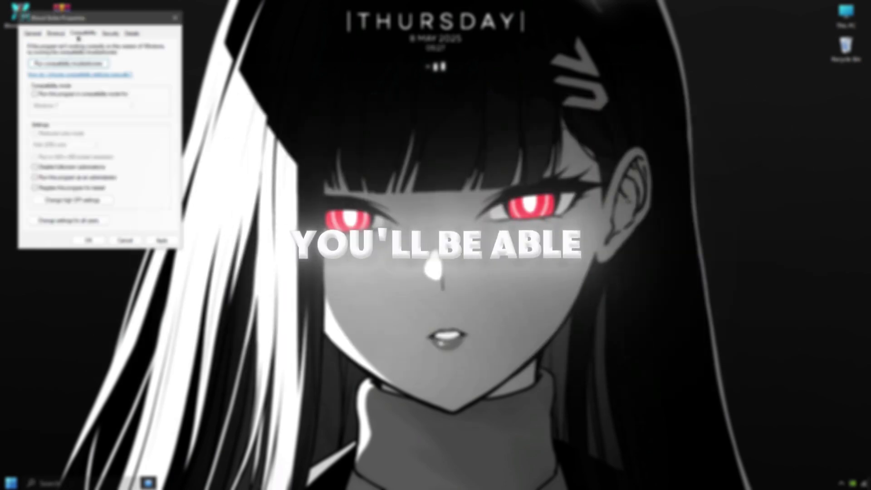
click(48, 166)
click(48, 177)
click(63, 200)
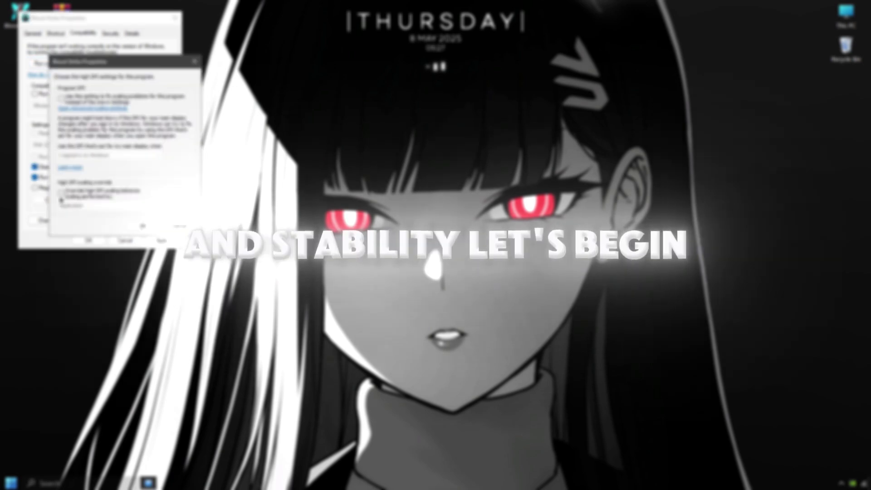
click(61, 193)
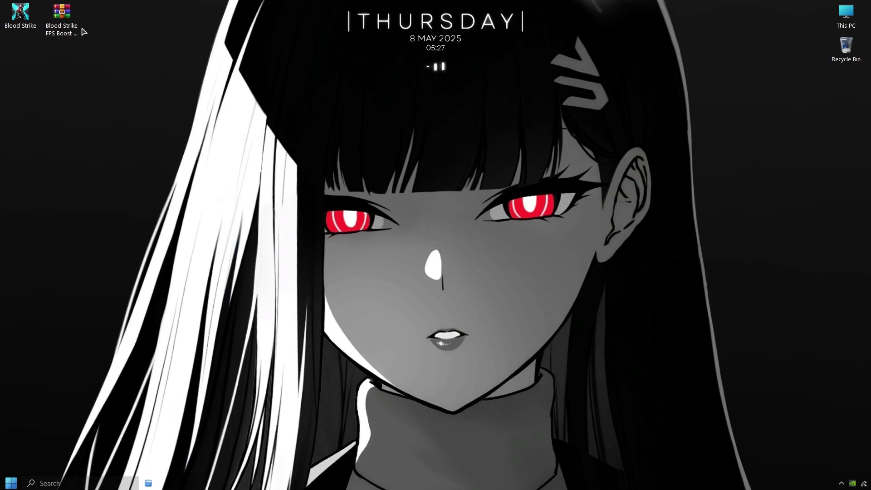
Open the Blood Strike shortcut's file location from its properties and go to the LocalData\CloudResCache folder
right_click(19, 13)
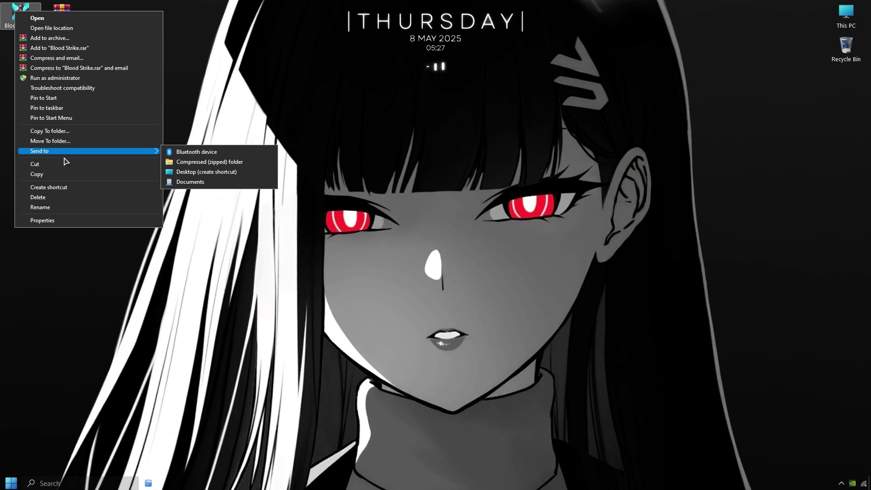
click(64, 221)
click(45, 168)
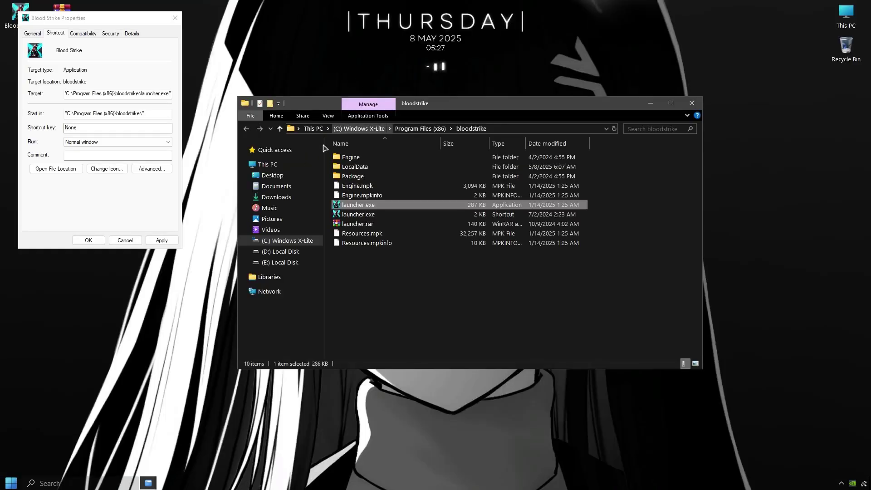
double_click(352, 169)
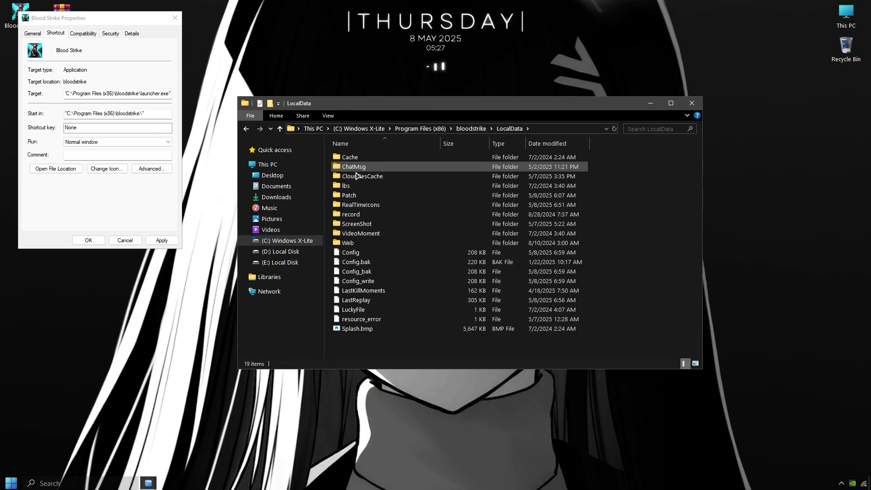
double_click(376, 176)
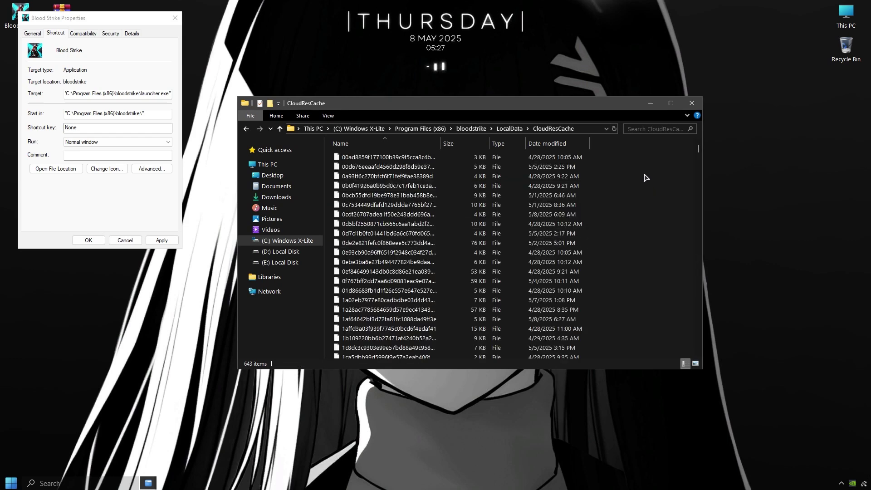
Select and delete all files in CloudResCache, and close the folder window
key(ctrl+a)
scroll(504, 195, down, 4)
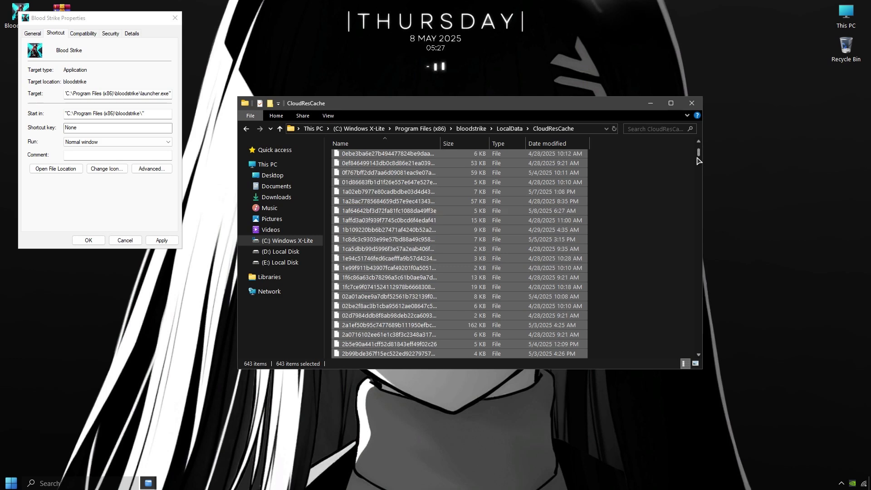
scroll(610, 157, down, 20)
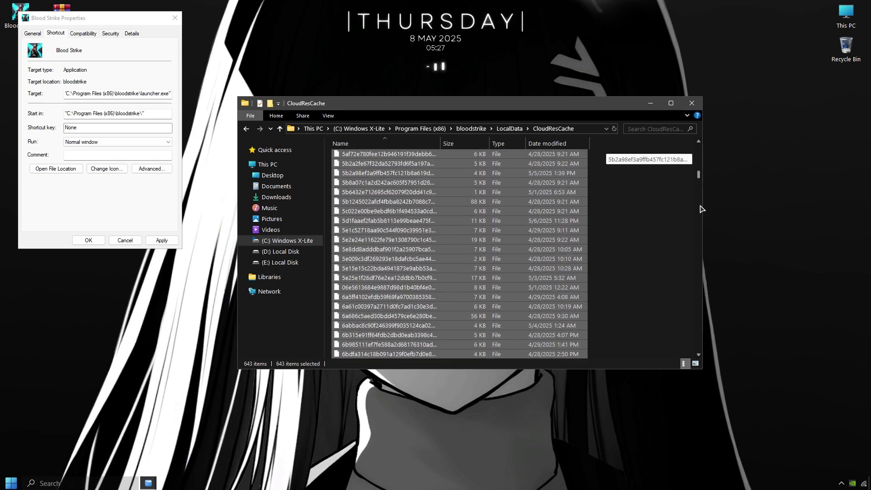
click(687, 116)
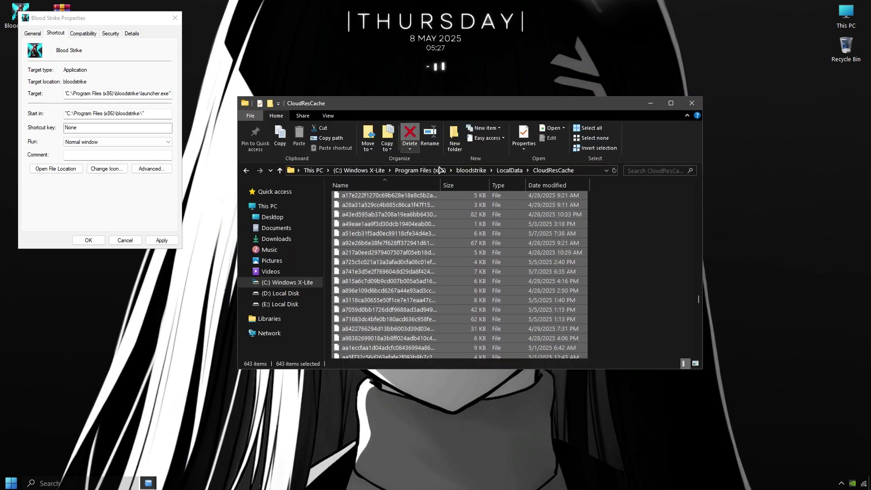
key(Delete)
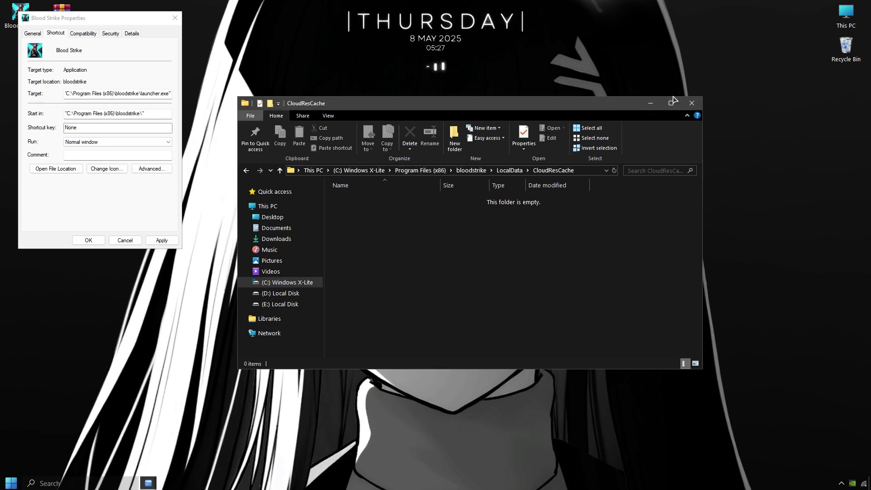
click(691, 103)
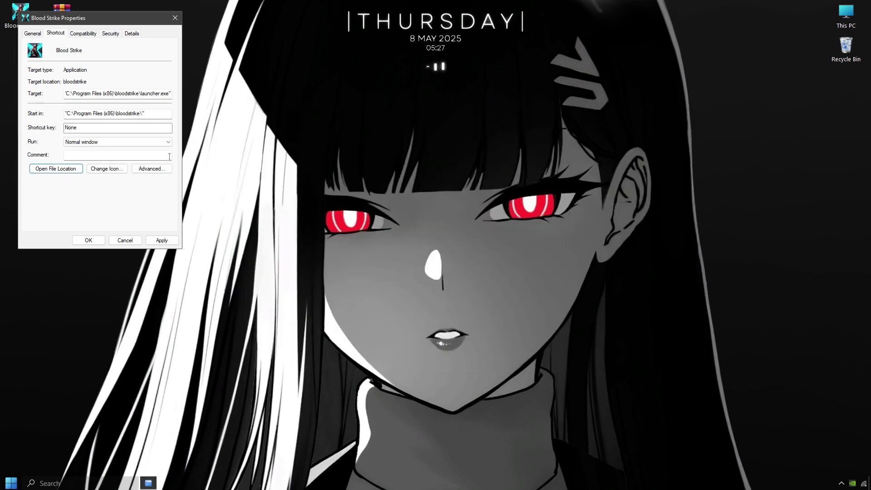
Set the Blood Strike shortcut to disable fullscreen optimizations, run as administrator and override high DPI scaling with Application, and apply the changes
click(73, 34)
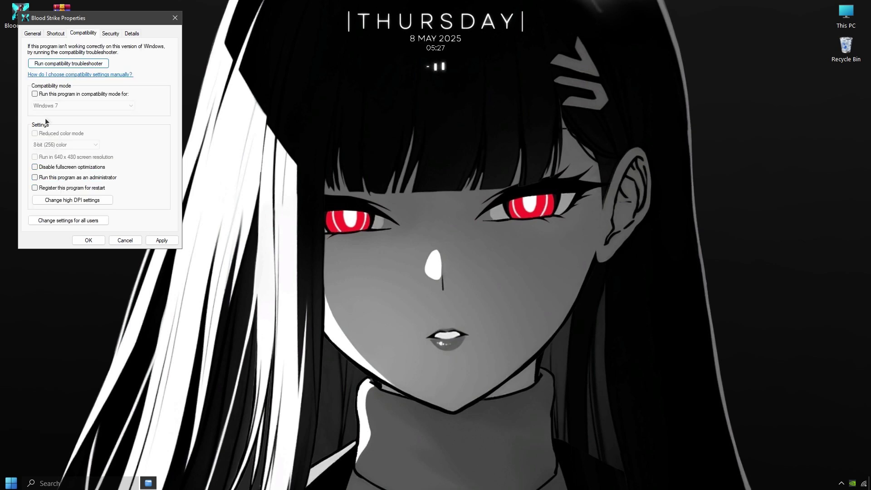
click(74, 199)
click(62, 193)
click(75, 206)
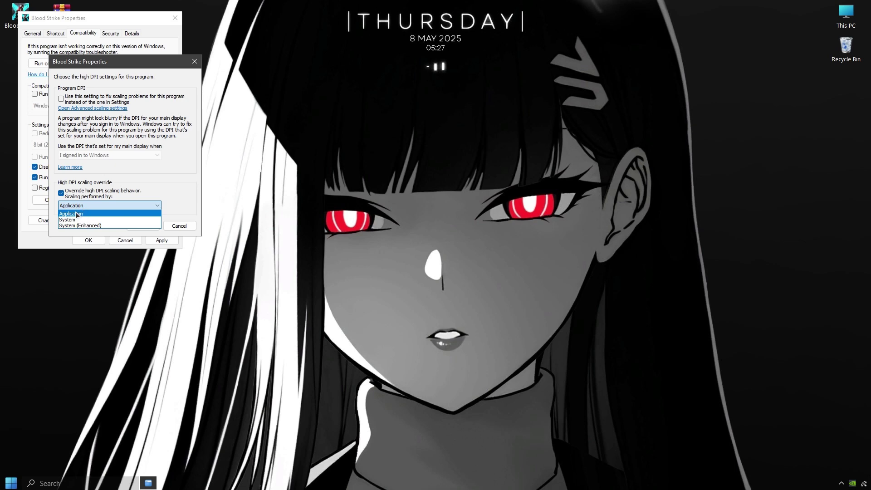
click(76, 213)
click(141, 226)
click(159, 241)
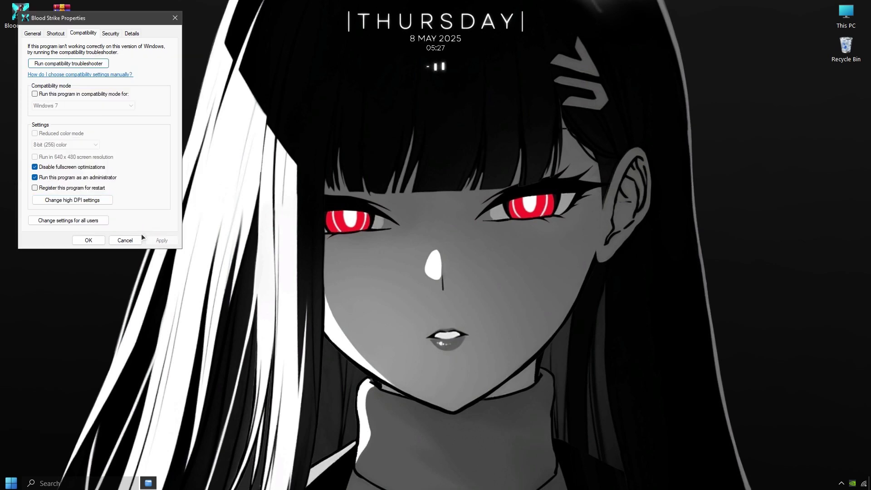
click(89, 240)
Refresh the desktop and open the user's temporary files folder by running %temp%
right_click(100, 100)
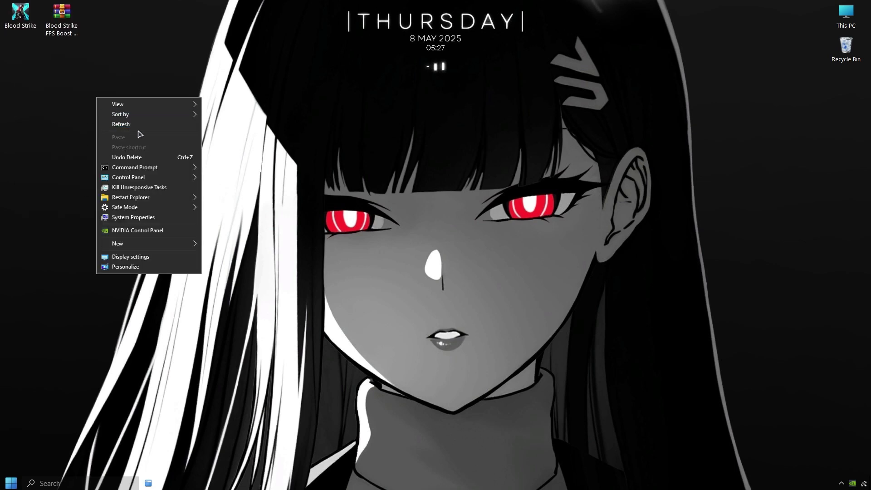
click(138, 130)
click(11, 483)
click(50, 483)
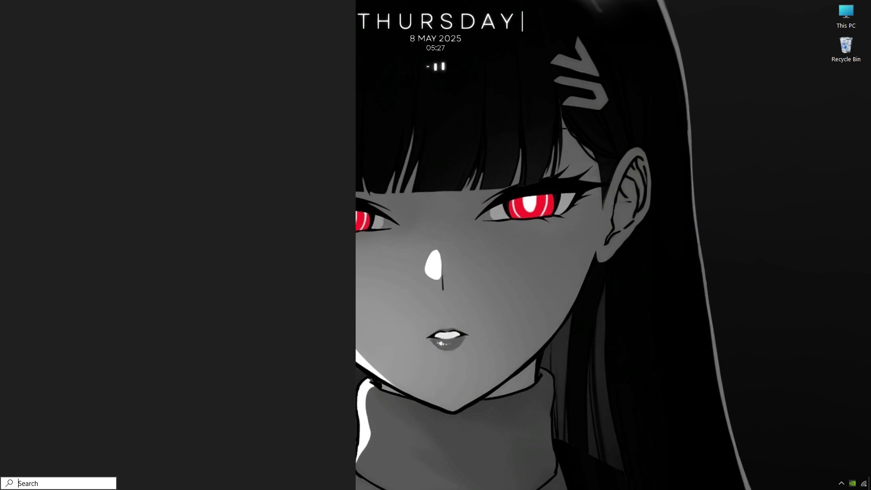
text(run)
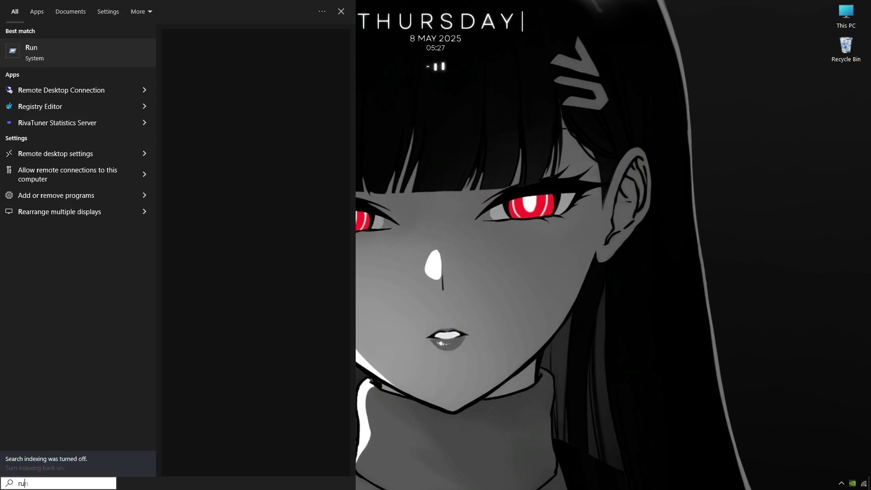
key(Return)
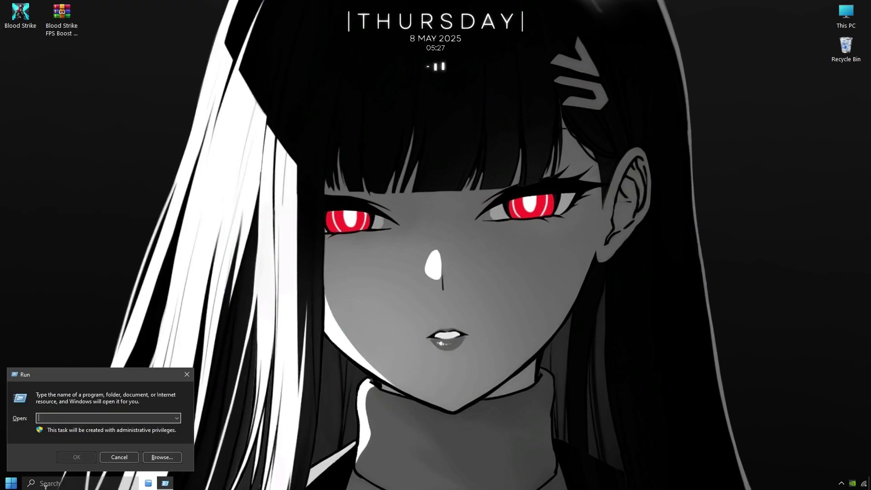
text(%)
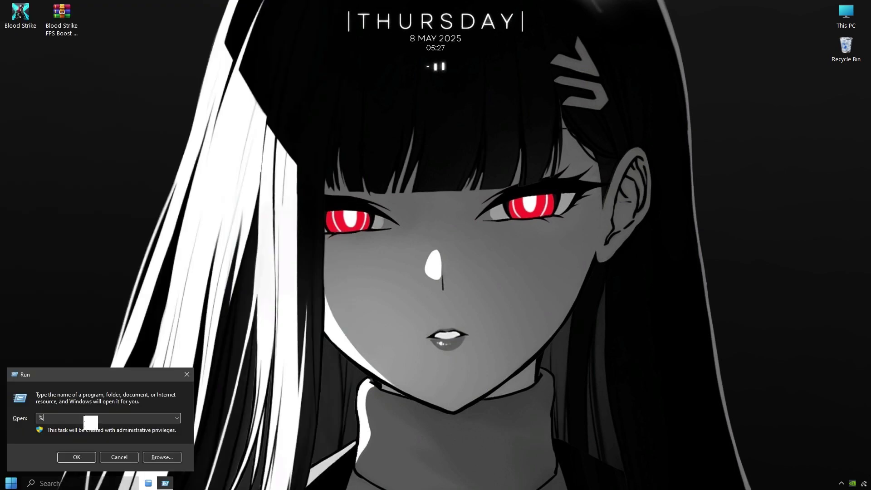
text(temp%)
key(Return)
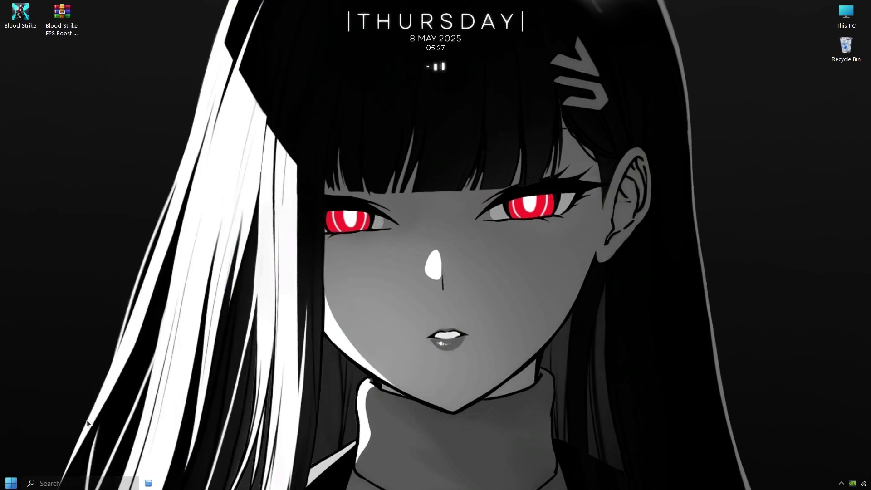
Delete everything in the user's Temp folder, skip all items that are in use, and close the folder window
key(ctrl+a)
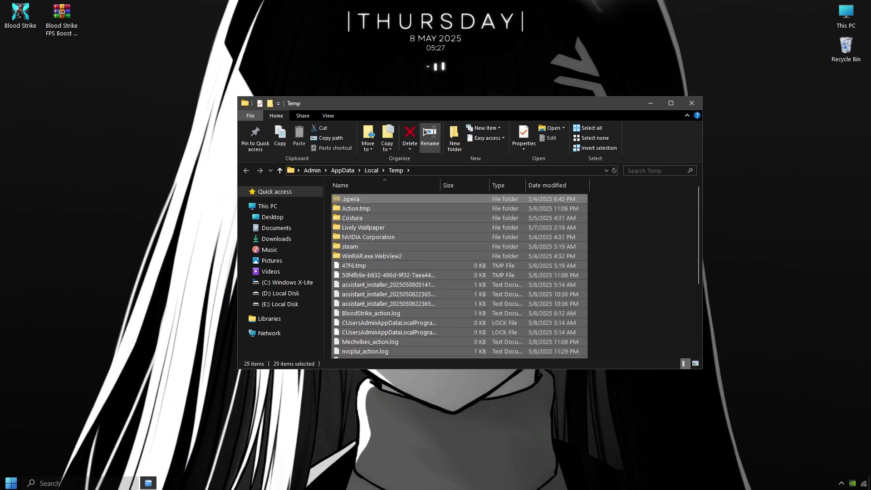
click(409, 136)
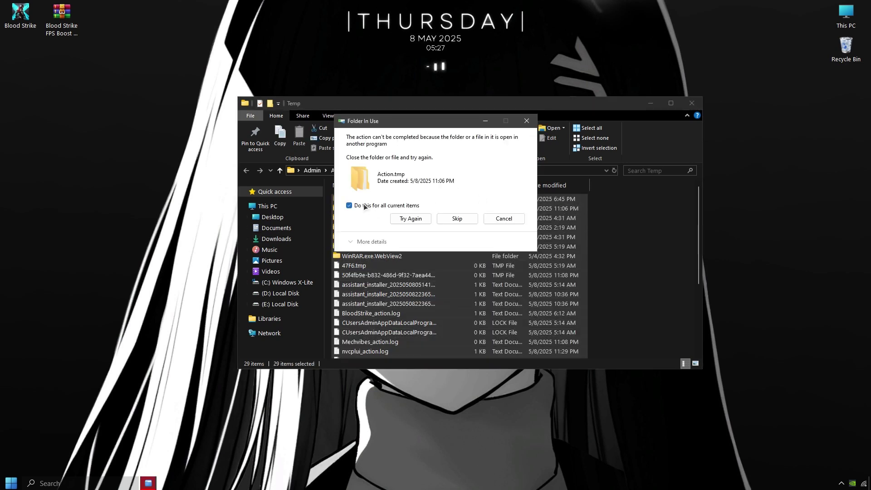
click(457, 219)
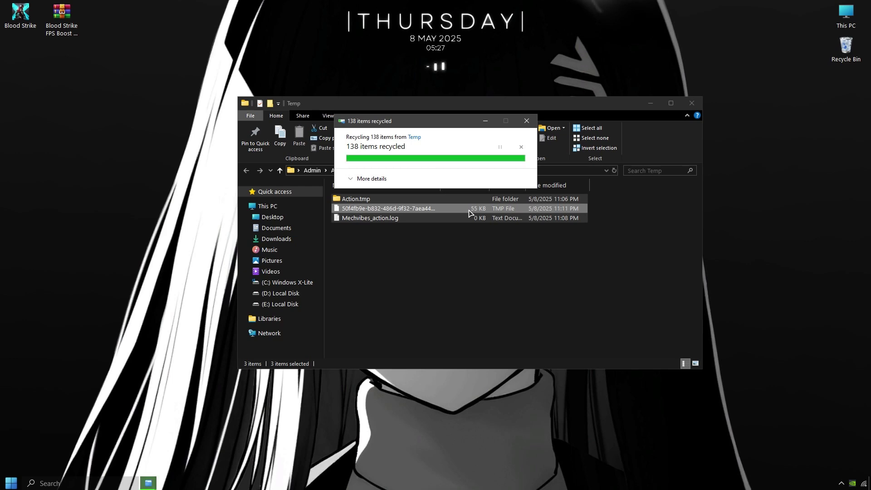
click(692, 103)
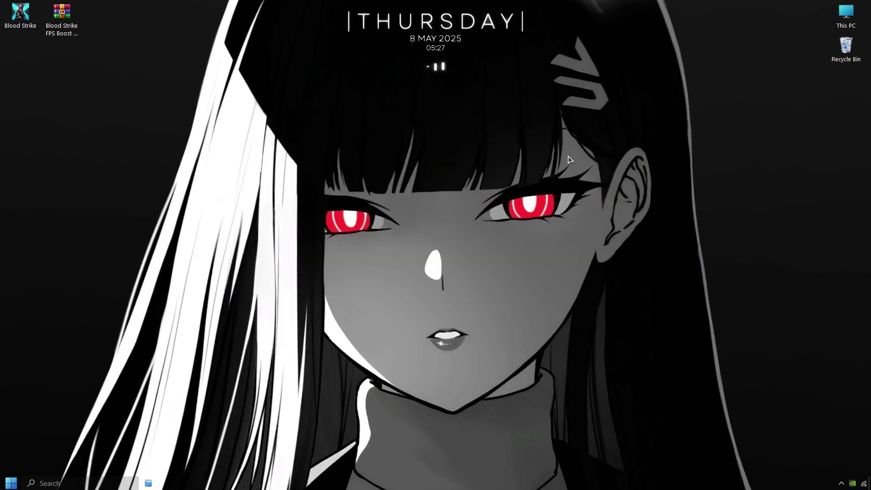
Open the Windows Temp folder by running the command temp
key(super+r)
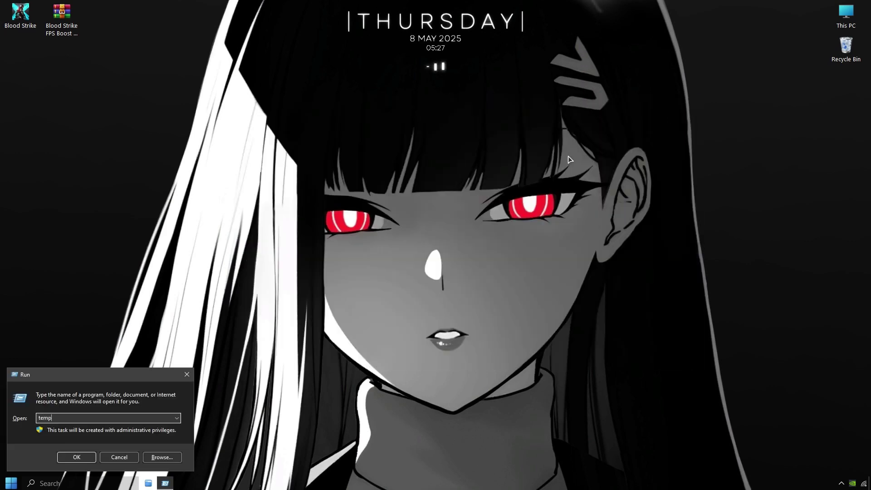
key(Return)
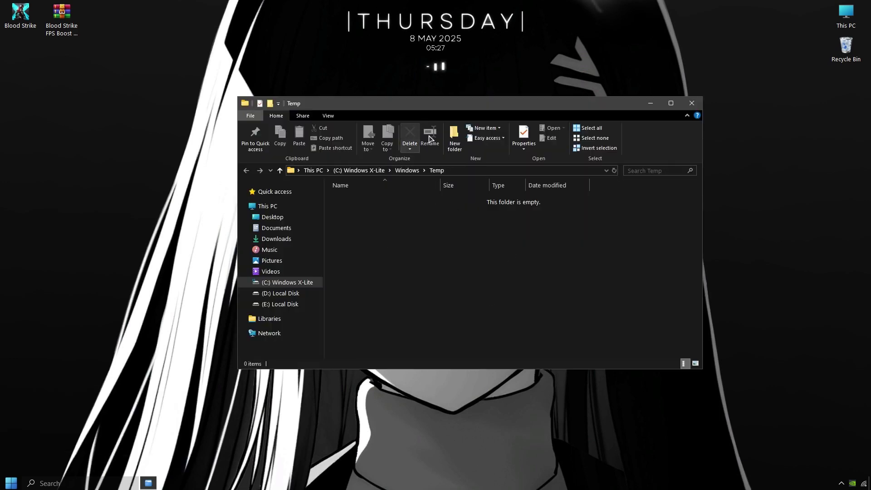
Open the Prefetch folder in C:\Windows, delete all of its contents and close the folder window
key(alt+Up)
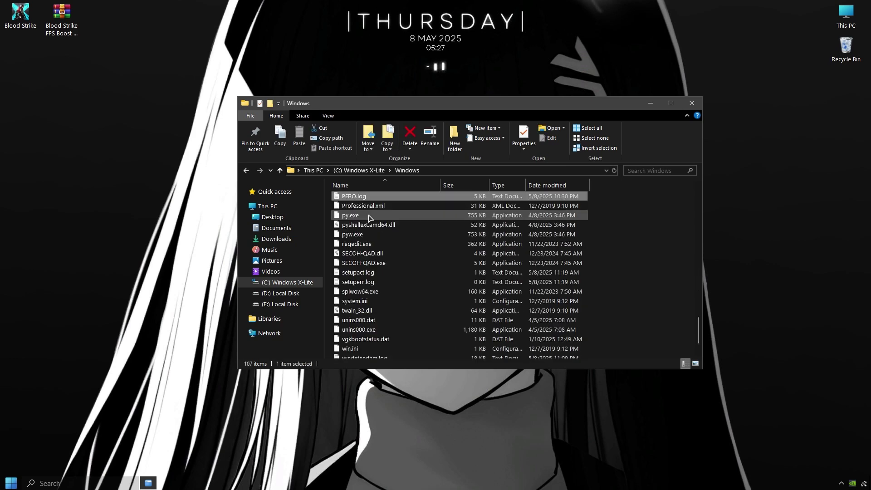
scroll(363, 218, up, 5)
click(358, 206)
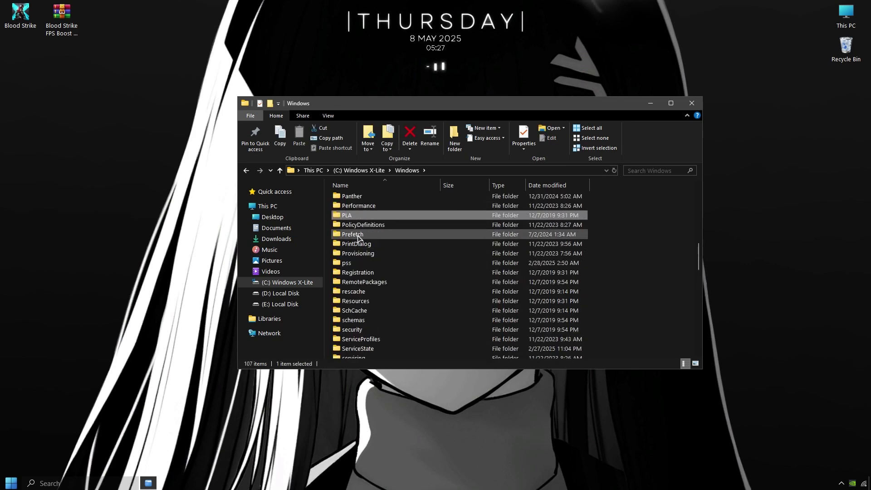
double_click(356, 234)
drag(603, 323, 338, 204)
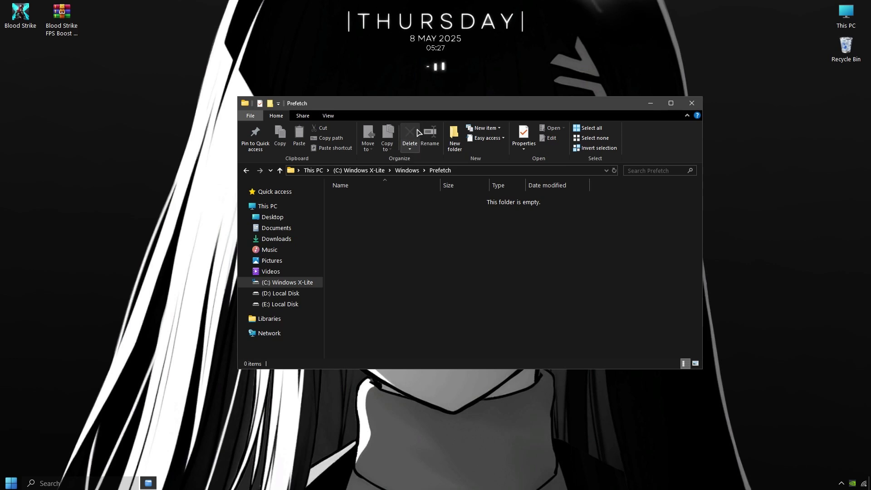
click(690, 104)
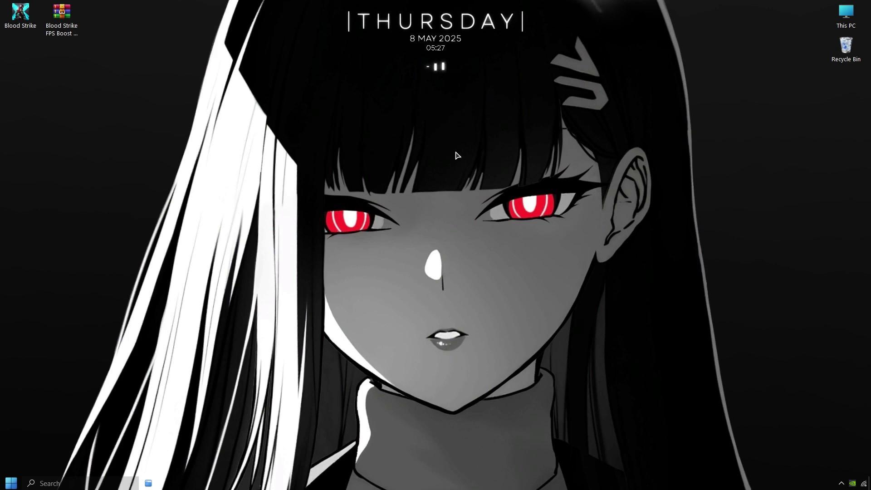
Open System Configuration by running the command msconfig
key(super+r)
text(msc)
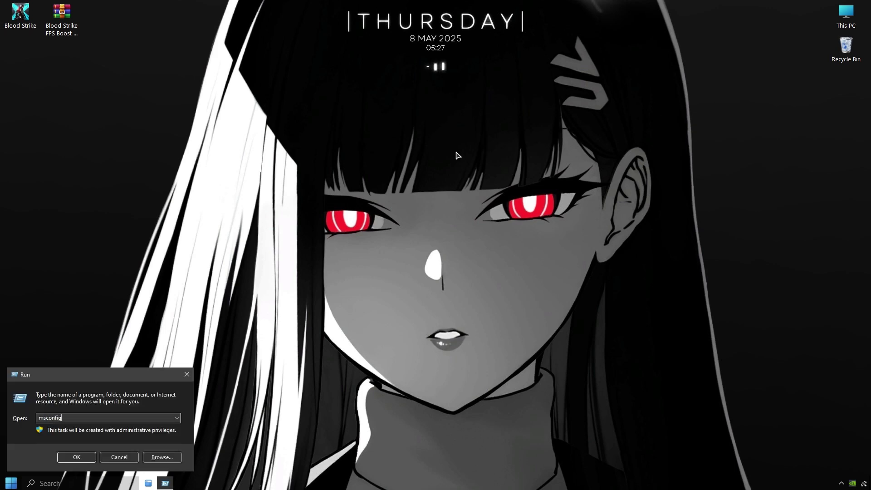
key(Return)
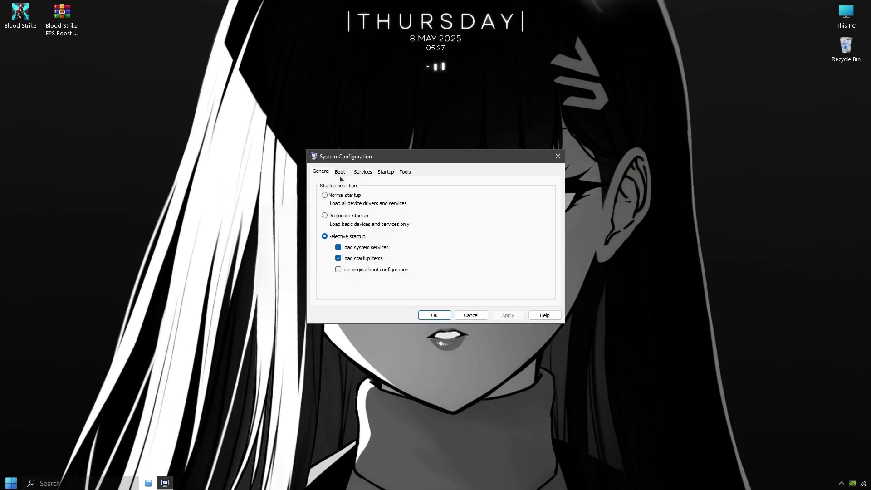
In the advanced boot options, enable Number of processors, choose a processor count and confirm
click(341, 176)
click(333, 237)
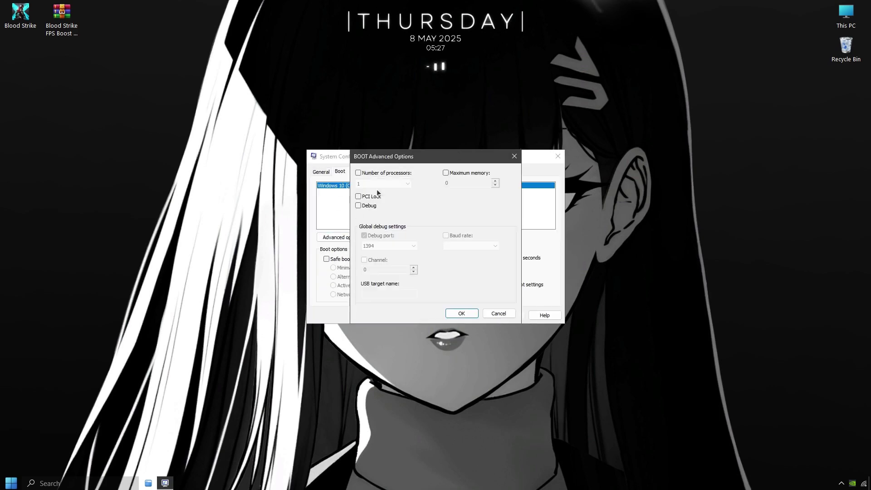
click(358, 173)
click(369, 183)
click(365, 203)
click(369, 208)
click(460, 315)
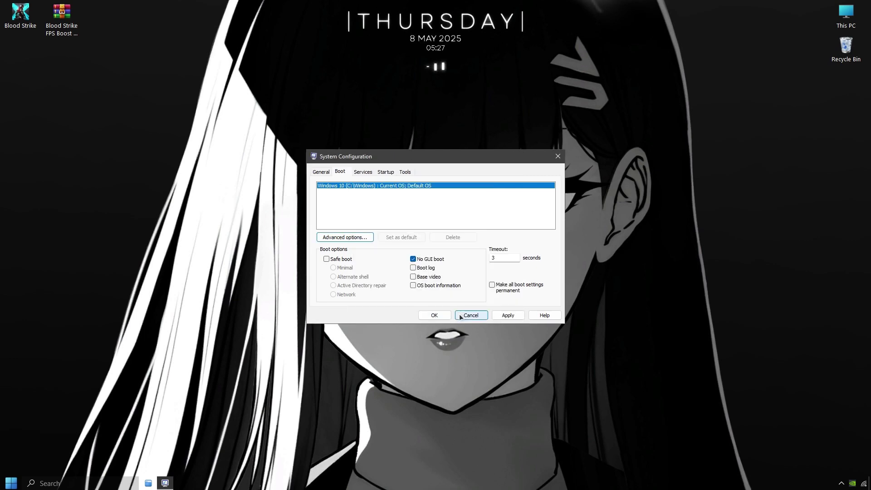
Hide all Microsoft services in the services list, disable all remaining services and apply the change
click(363, 172)
click(338, 299)
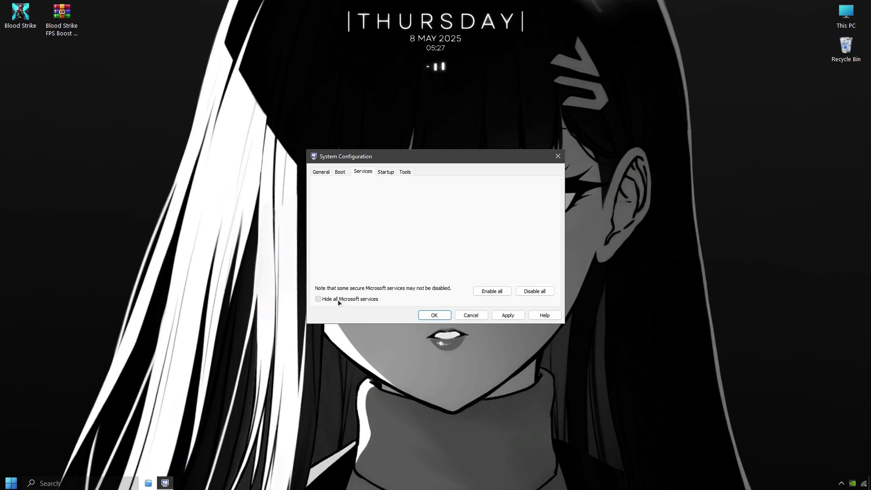
click(488, 291)
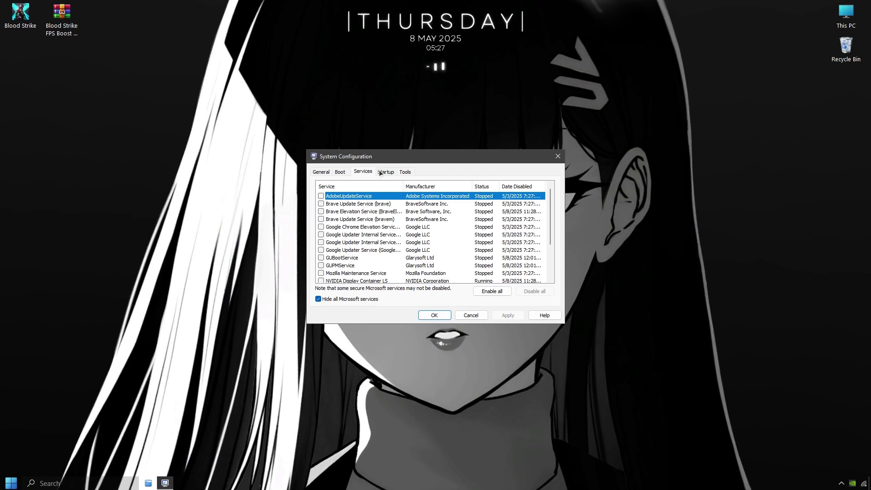
Check the status of the startup programs in Task Manager, close it and confirm System Configuration
key(ctrl+Tab)
click(451, 201)
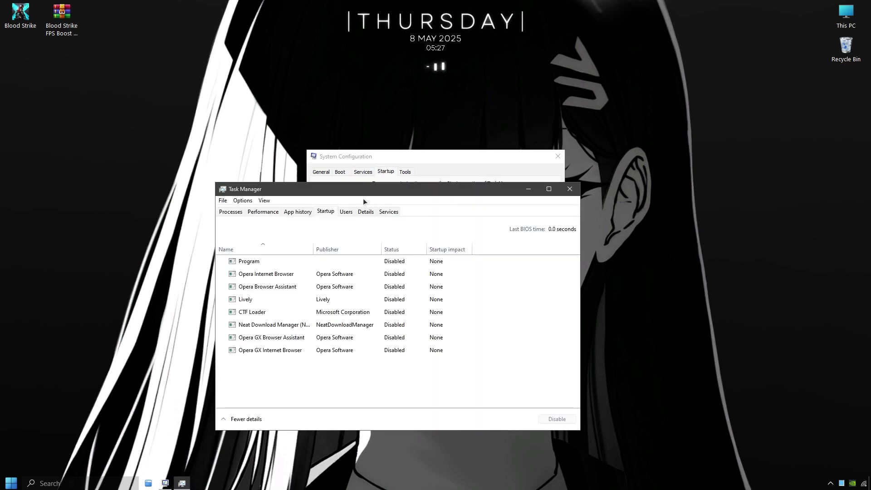
drag(363, 198, 630, 114)
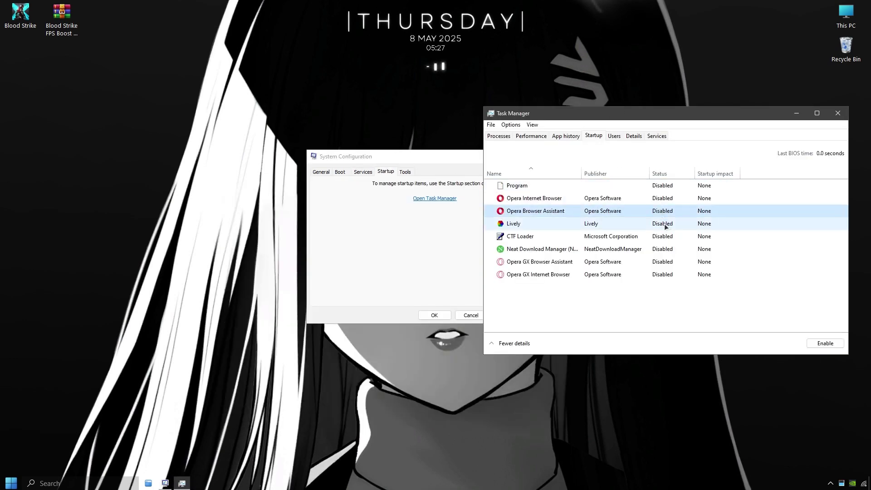
click(668, 236)
click(675, 277)
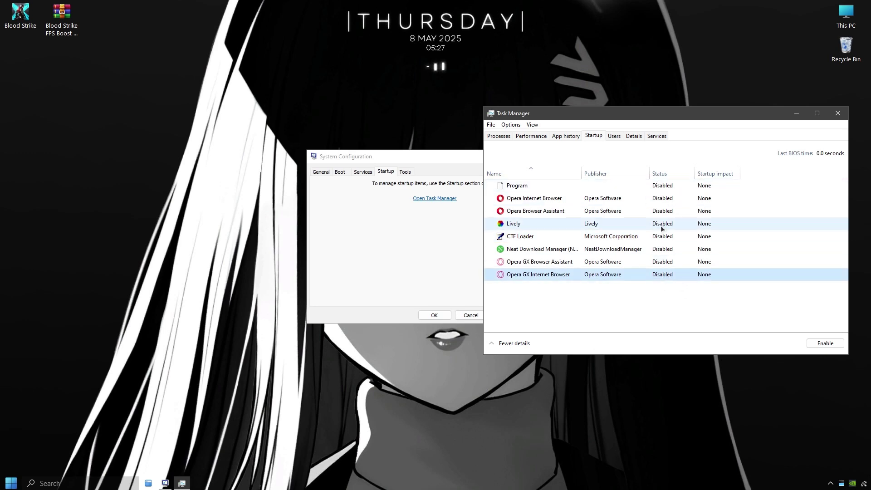
click(837, 113)
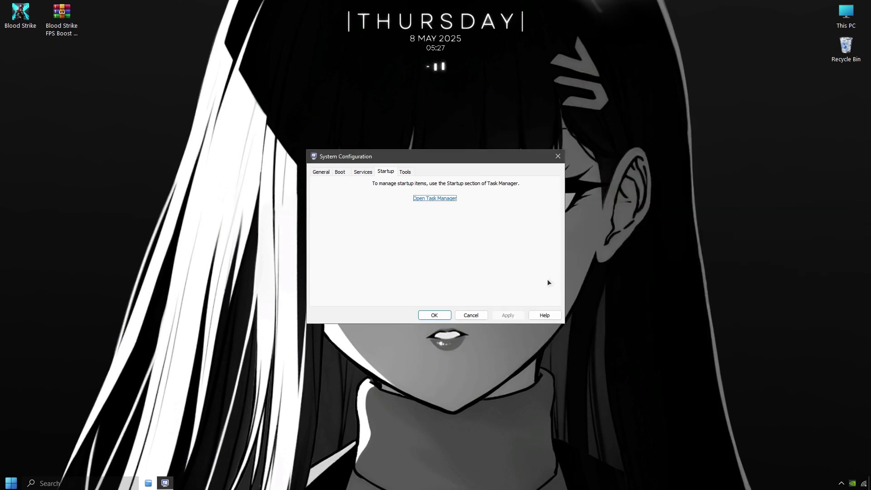
click(447, 312)
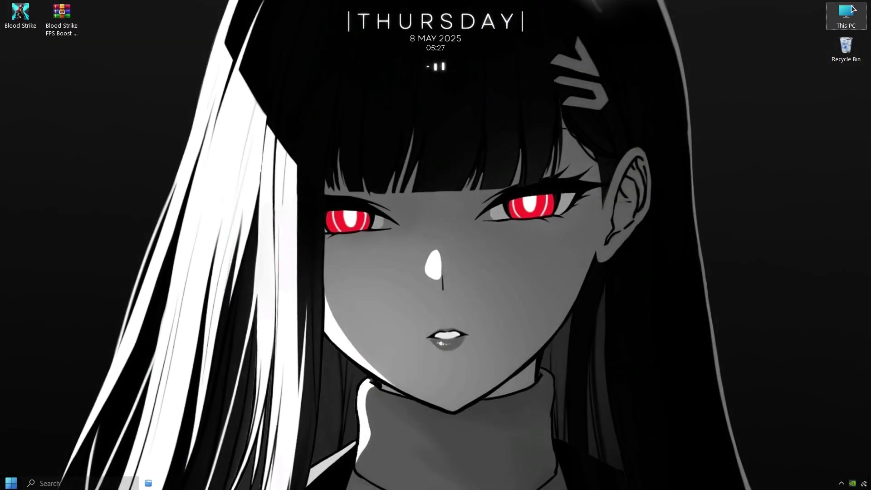
Open the Performance Options through This PC's properties and the advanced system settings
right_click(831, 14)
click(777, 119)
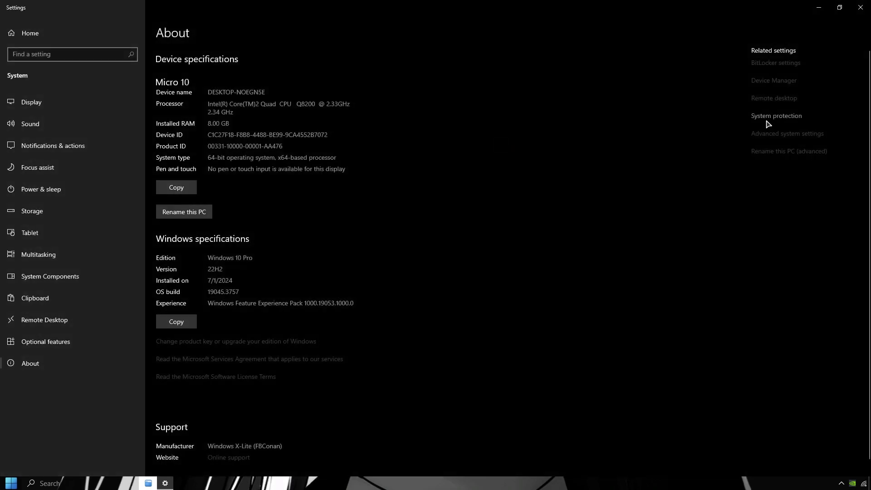
click(785, 134)
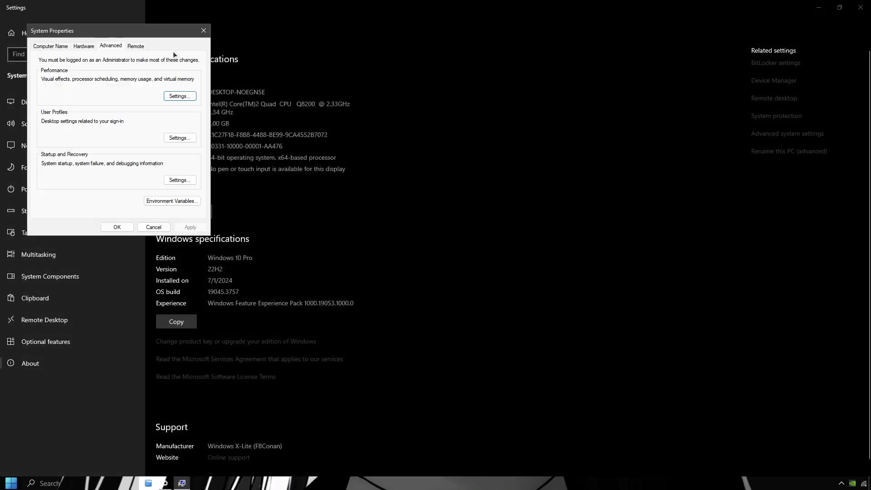
drag(161, 33, 296, 45)
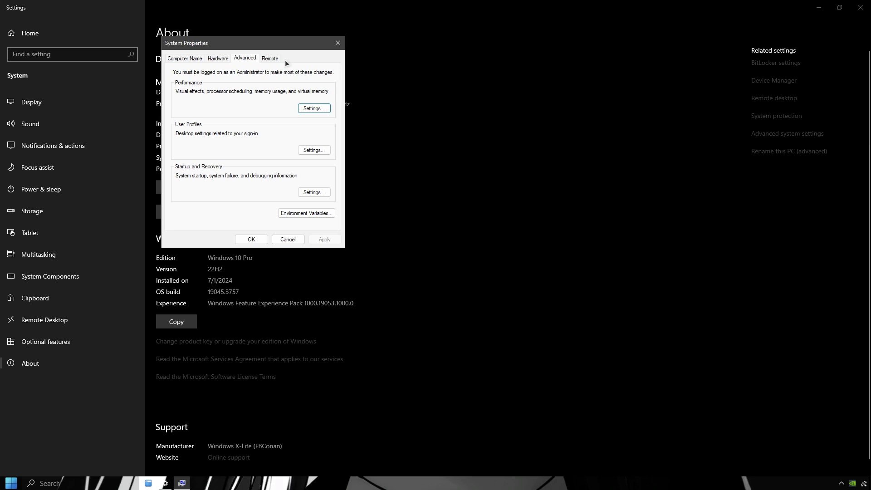
click(313, 108)
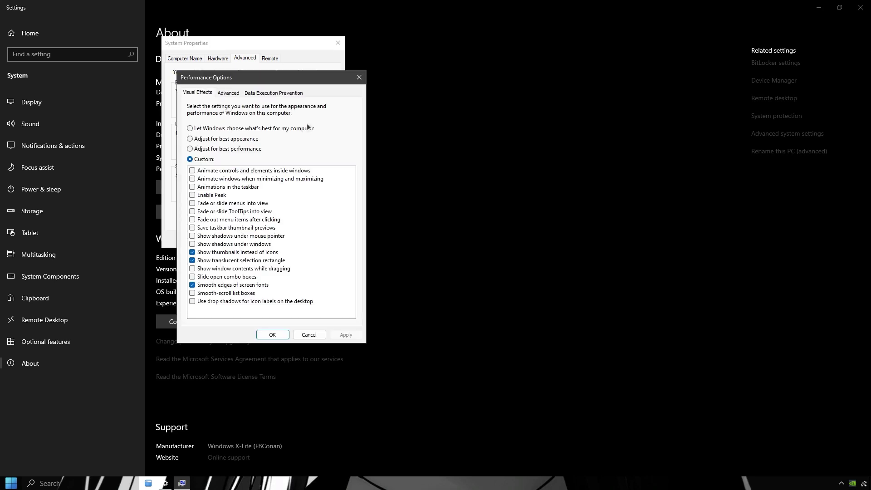
Set the Windows visual effects to Adjust for best performance
click(190, 149)
click(192, 139)
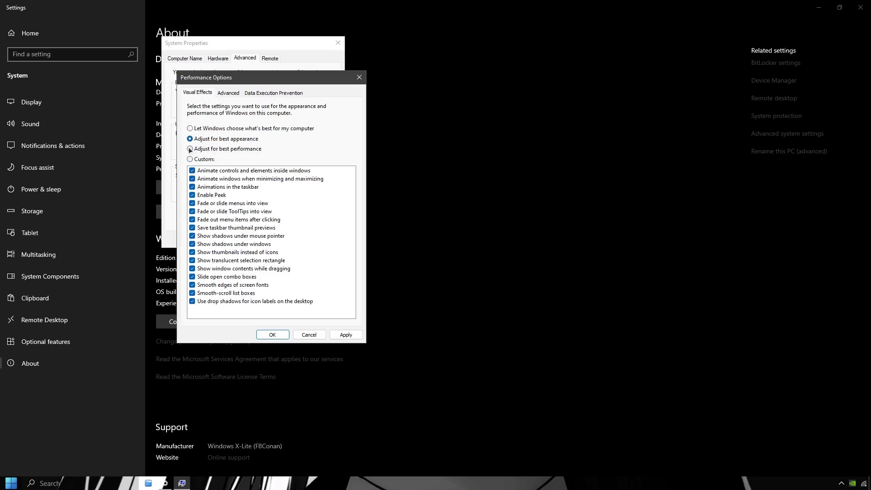
click(191, 149)
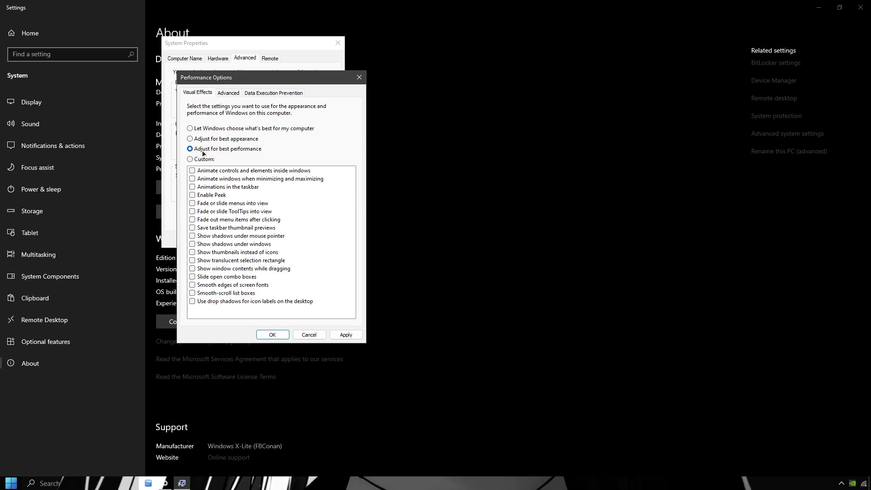
Enable Smooth edges of screen fonts, Show thumbnails instead of icons and Show translucent selection rectangle, apply them and close all settings windows
click(191, 293)
click(200, 286)
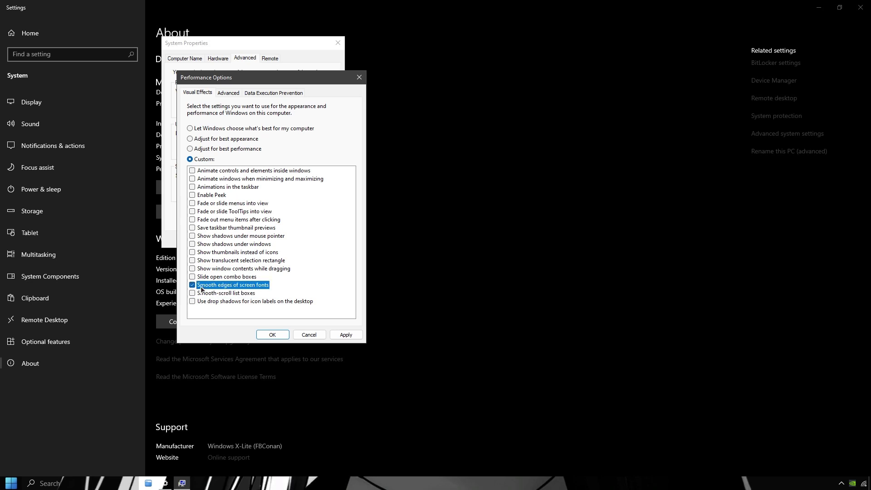
click(192, 252)
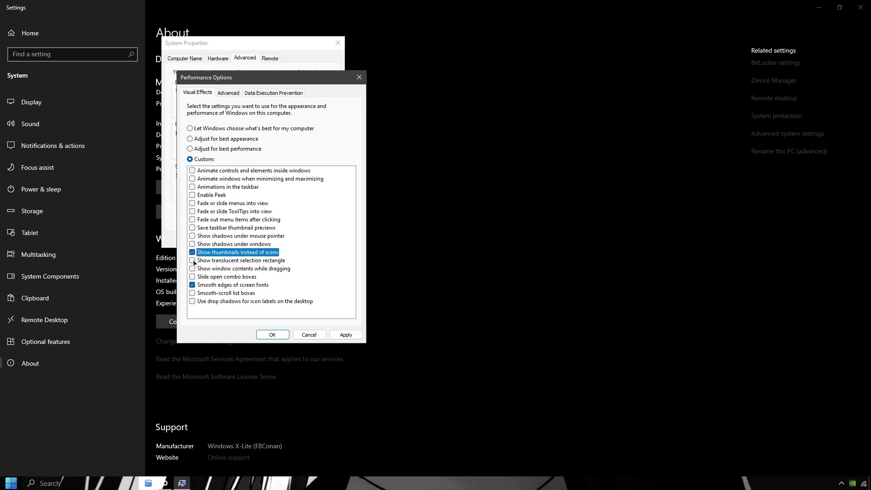
click(200, 261)
click(345, 336)
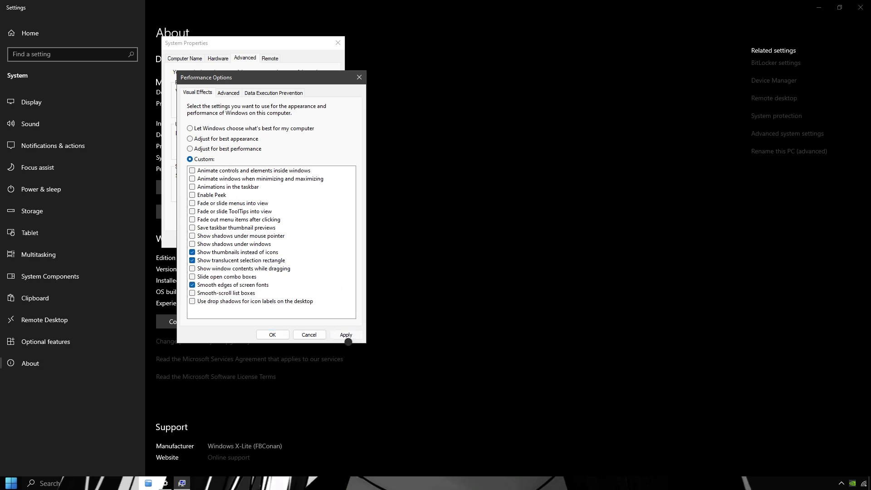
click(270, 336)
click(254, 240)
click(859, 7)
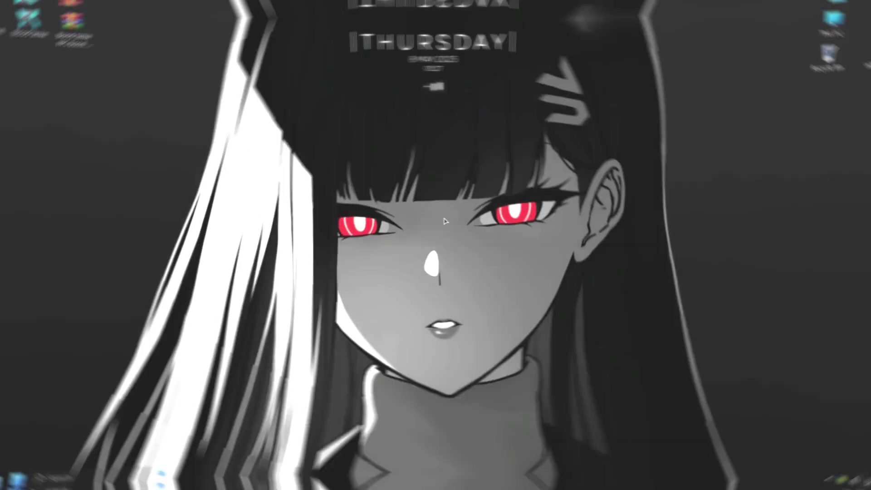
Open the NVIDIA Control Panel from the desktop and go to Adjust image settings with preview
right_click(433, 198)
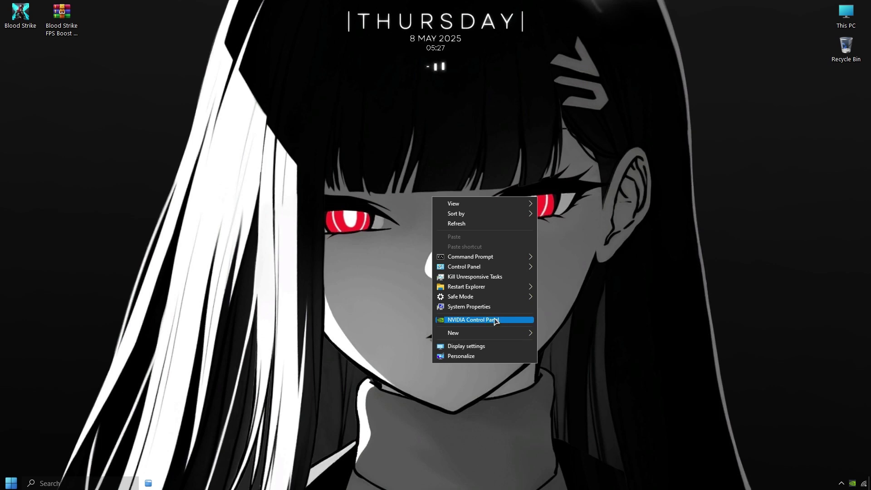
click(462, 320)
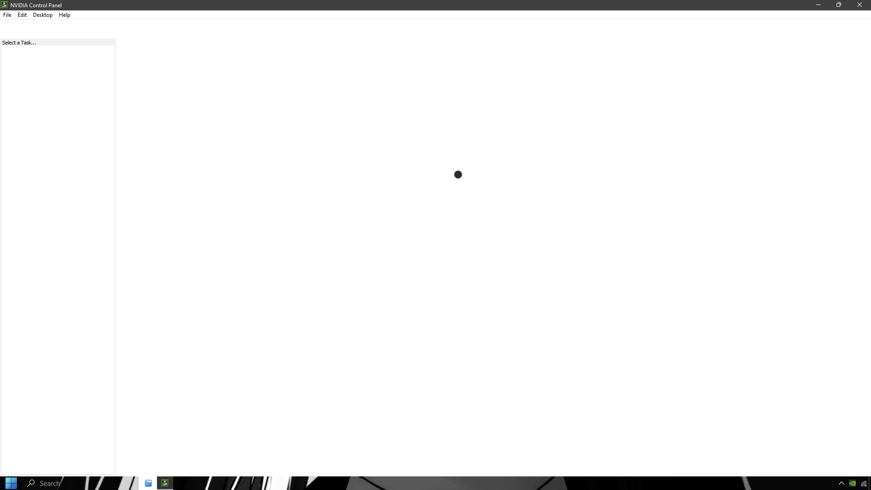
click(35, 59)
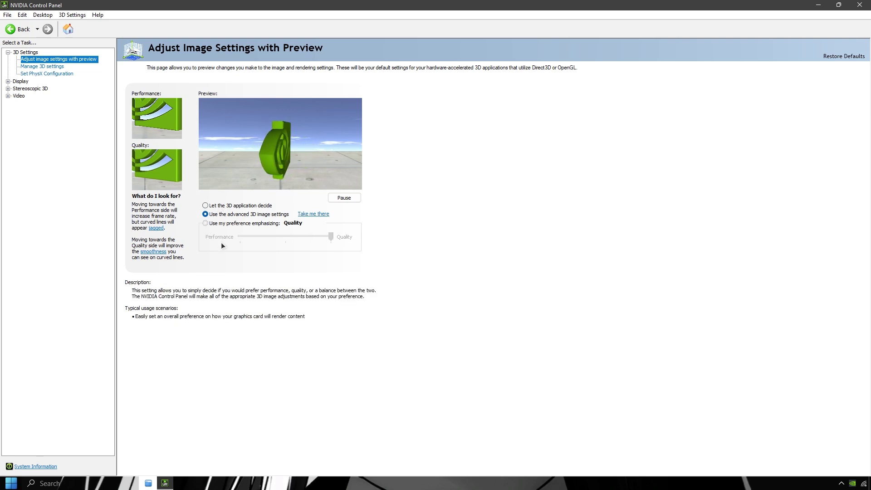
Set the image preference slider to Performance, select Use the advanced 3D image settings and apply the changes
click(207, 223)
drag(331, 235, 219, 238)
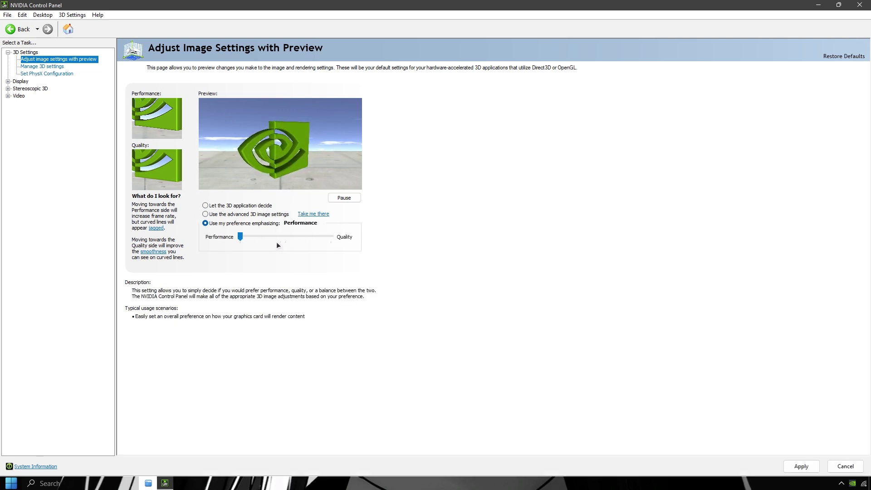
click(222, 214)
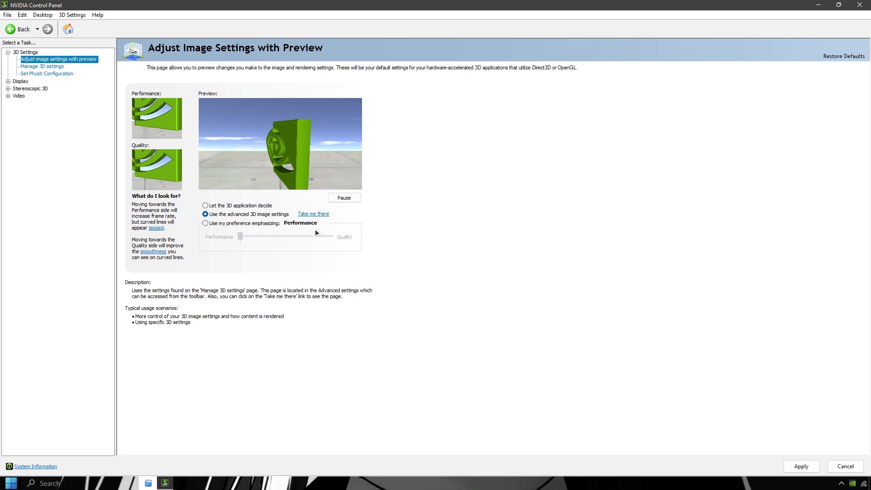
click(45, 66)
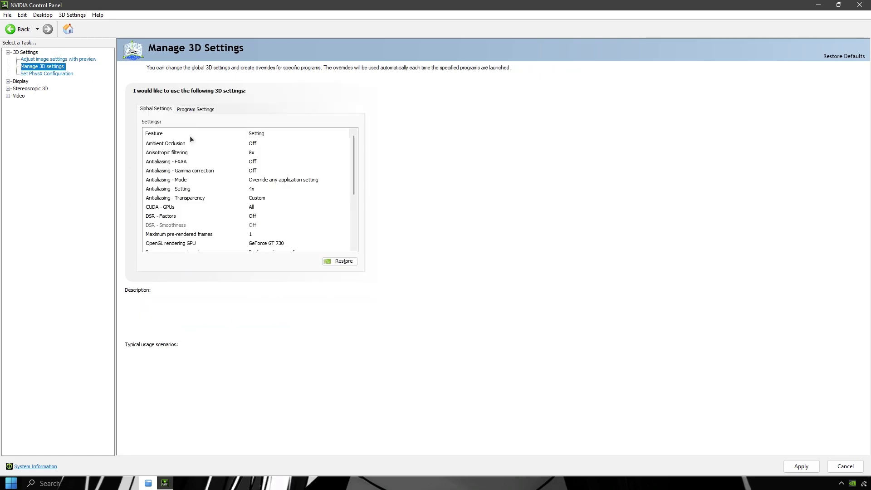
click(43, 60)
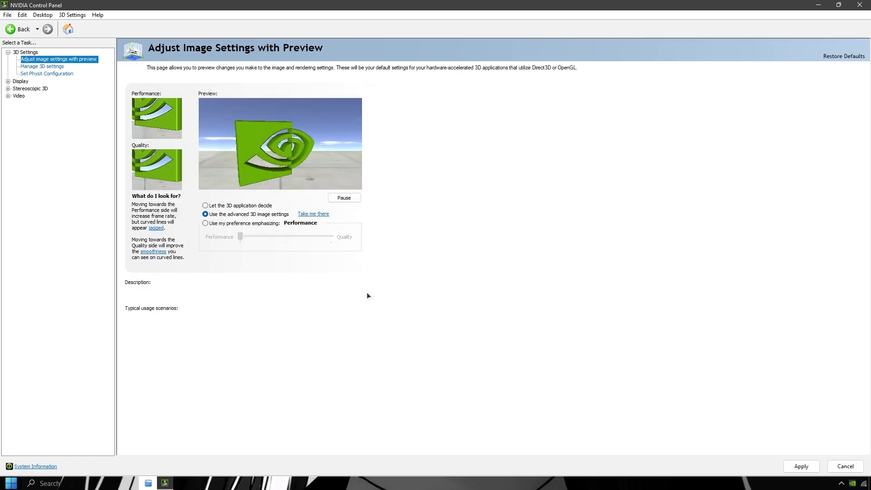
click(794, 467)
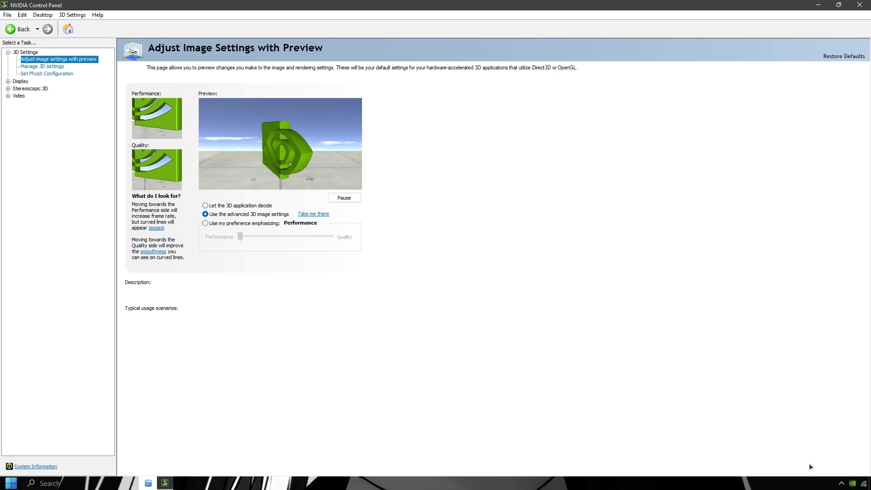
Set Vertical sync to Off in the global 3D settings
click(50, 67)
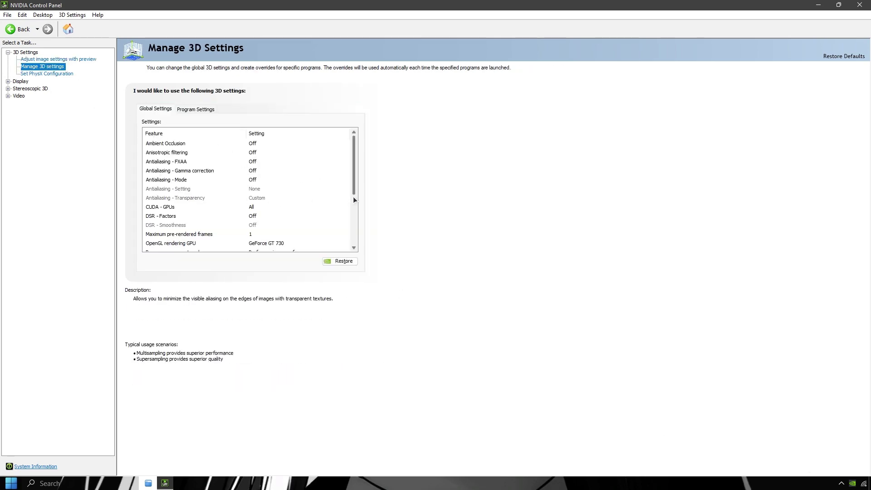
scroll(284, 179, down, 4)
click(201, 235)
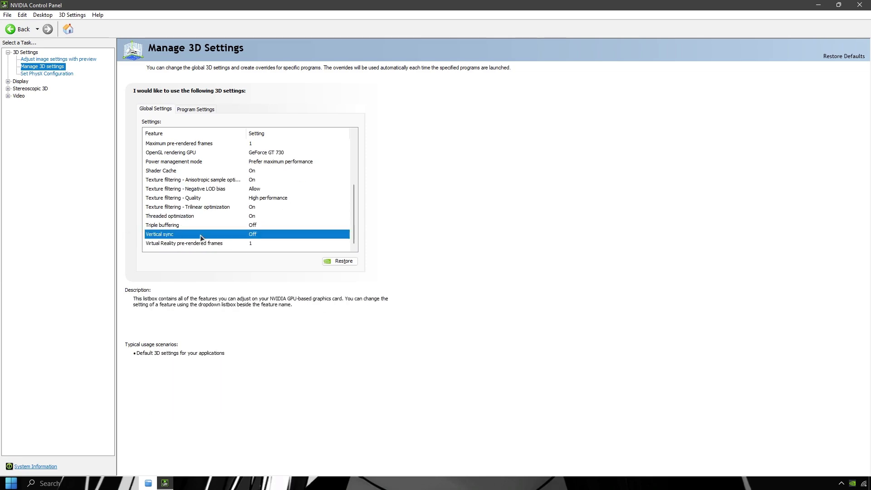
click(266, 235)
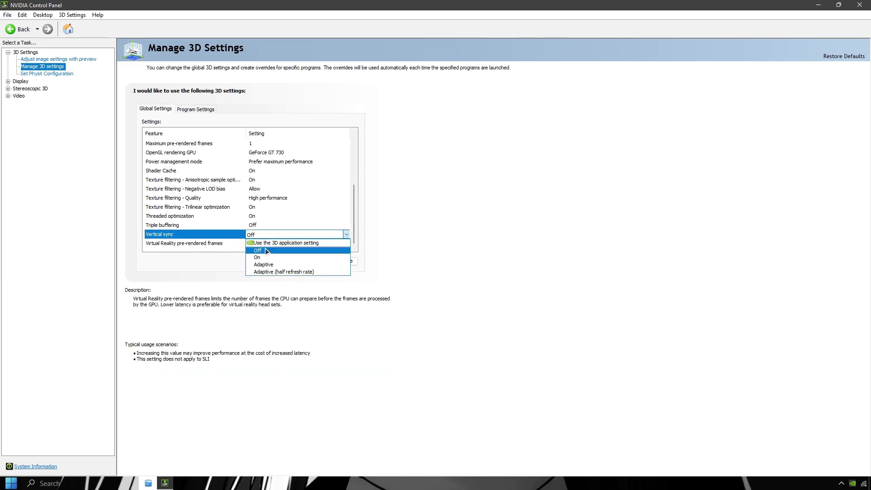
click(266, 251)
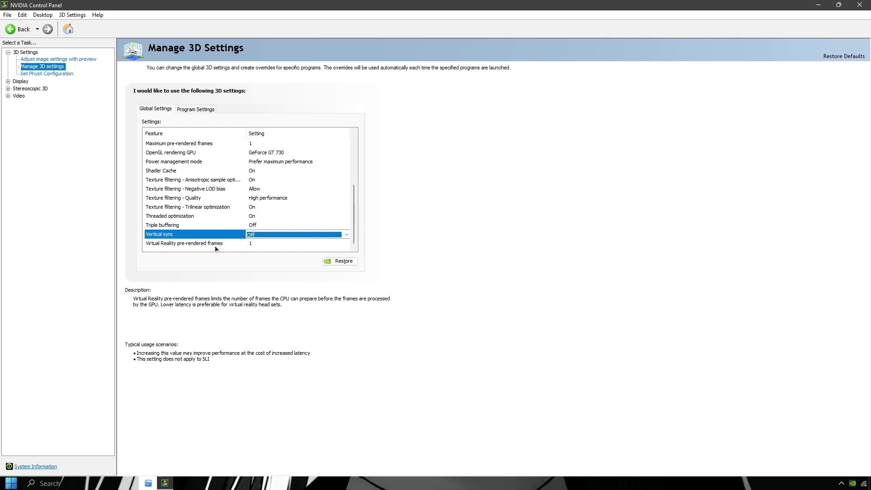
Add BloodStrike.exe as a customized program in the program-specific 3D settings
click(192, 110)
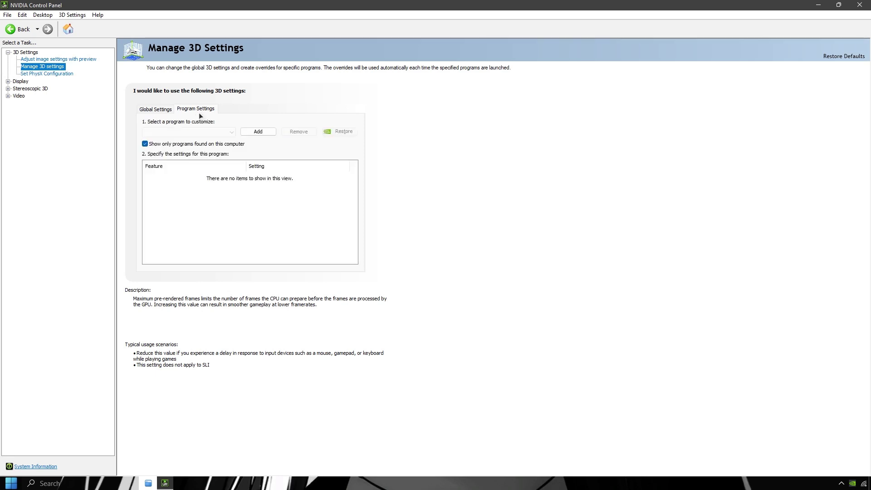
click(263, 131)
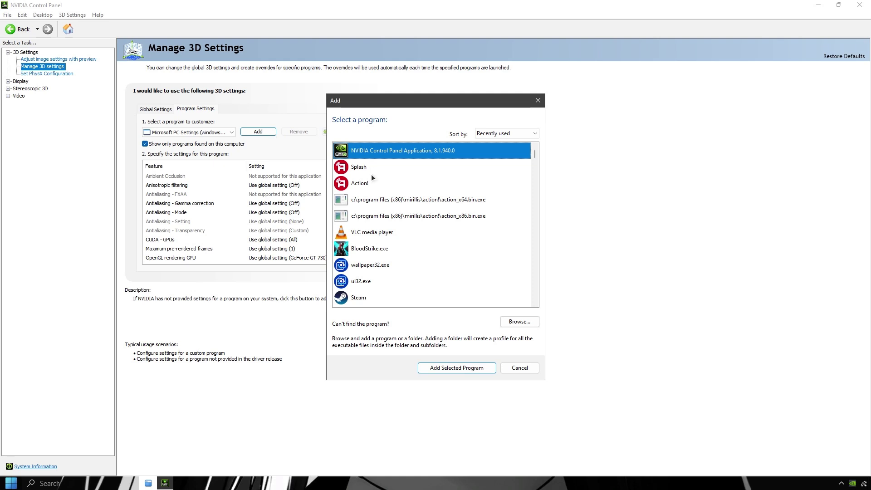
click(374, 247)
click(470, 369)
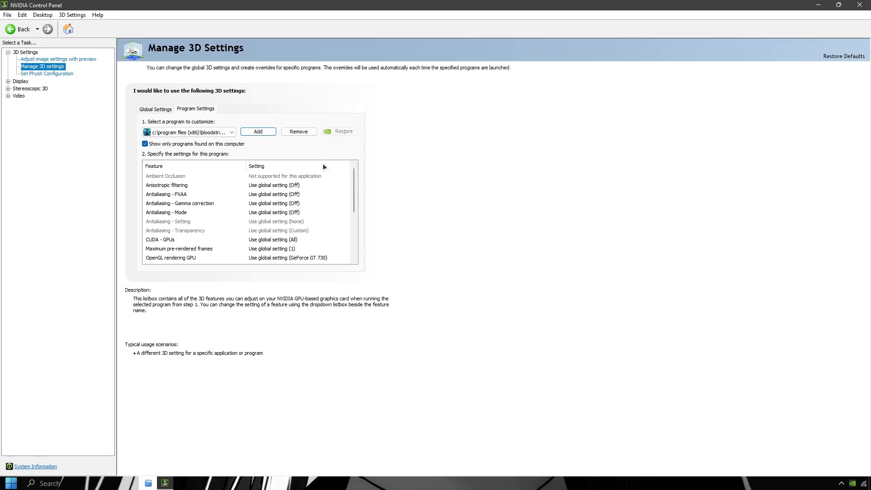
Set Vertical sync to Off in the program settings for Blood Strike
scroll(277, 217, down, 5)
click(326, 248)
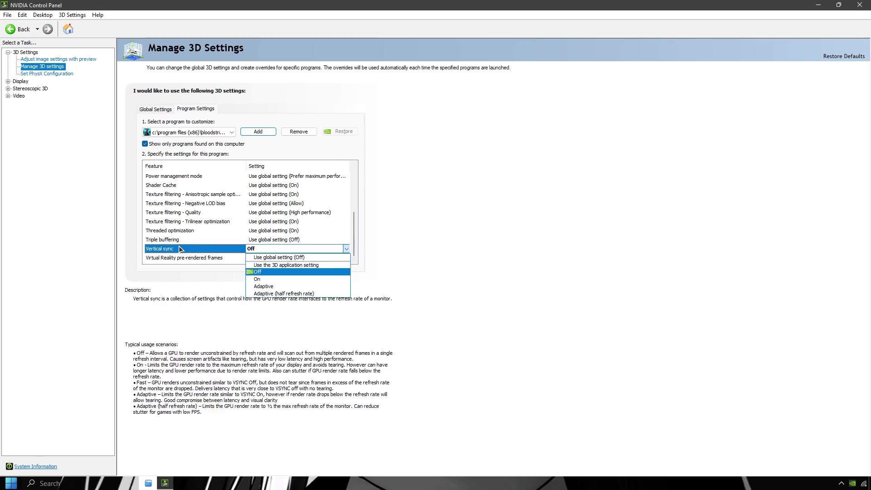
click(273, 272)
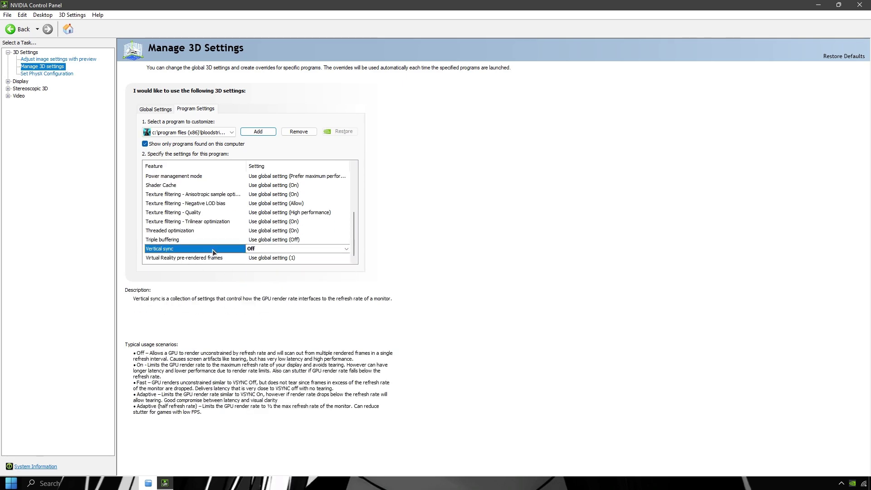
click(271, 250)
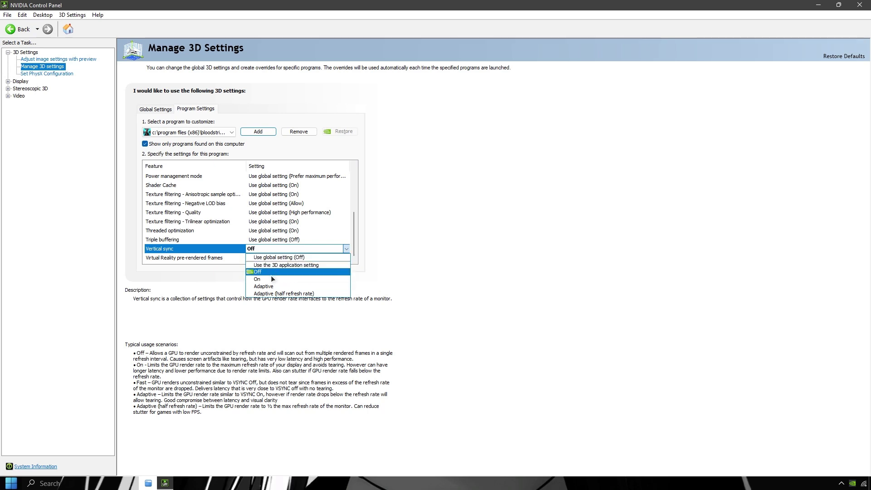
click(269, 273)
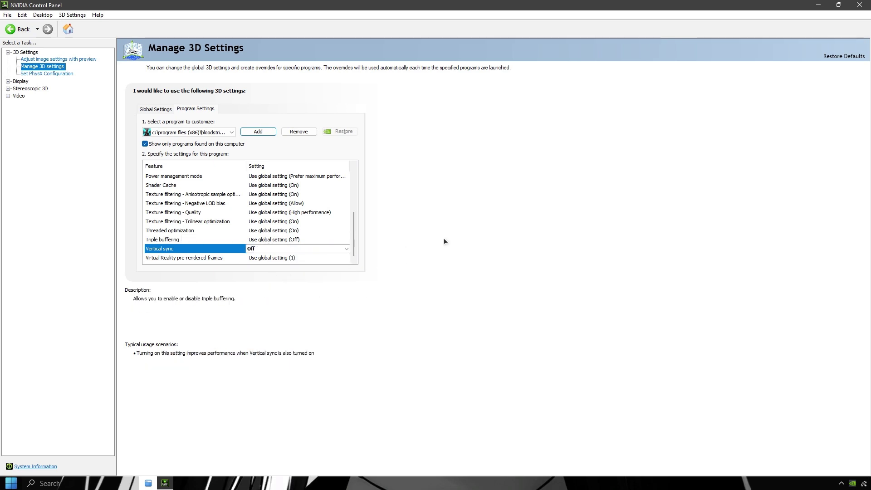
Set Texture filtering - Quality to High performance for Blood Strike
click(175, 213)
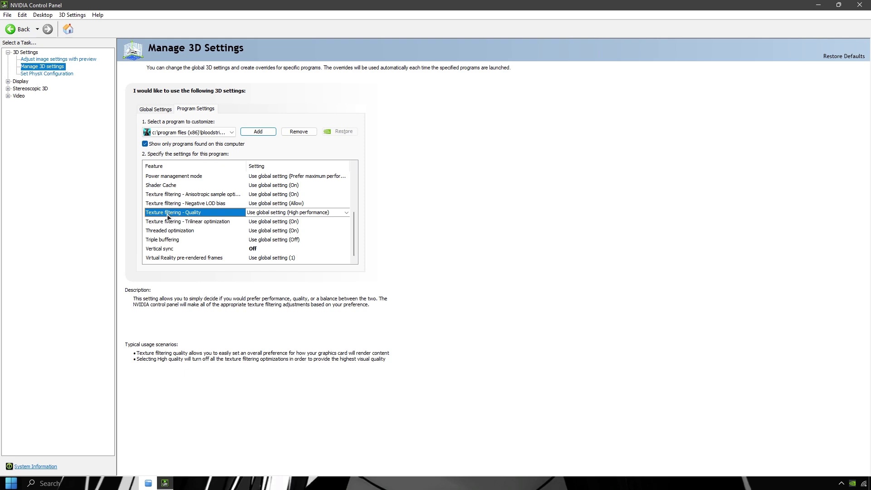
click(294, 214)
click(272, 253)
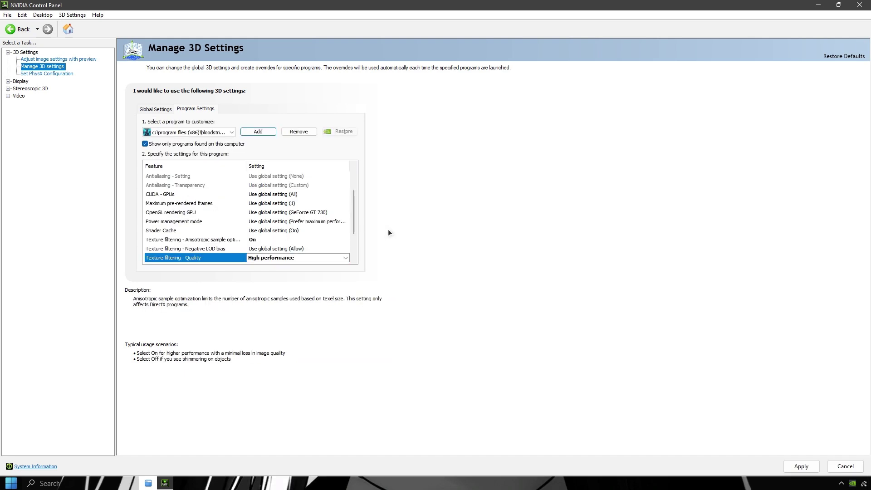
Set the OpenGL rendering GPU to GeForce GT 730 for Blood Strike and apply the program settings
scroll(357, 203, down, 2)
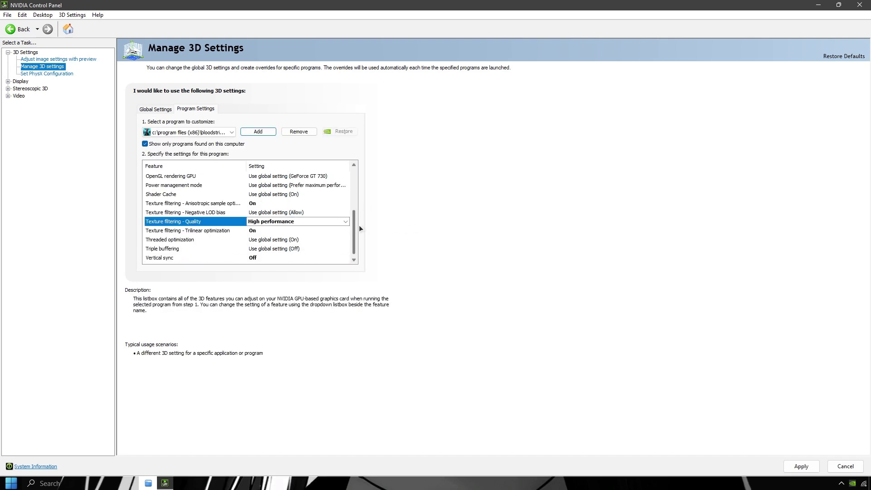
scroll(360, 229, down, 1)
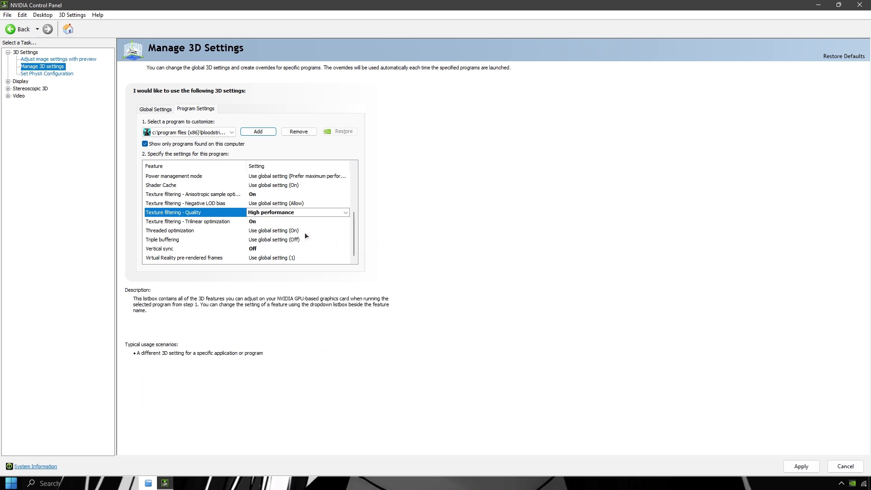
scroll(299, 233, up, 3)
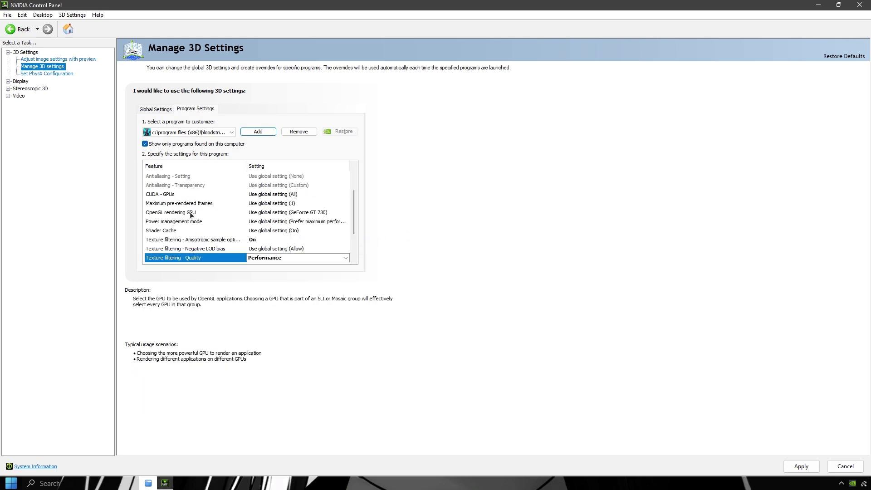
click(190, 212)
click(298, 213)
click(287, 235)
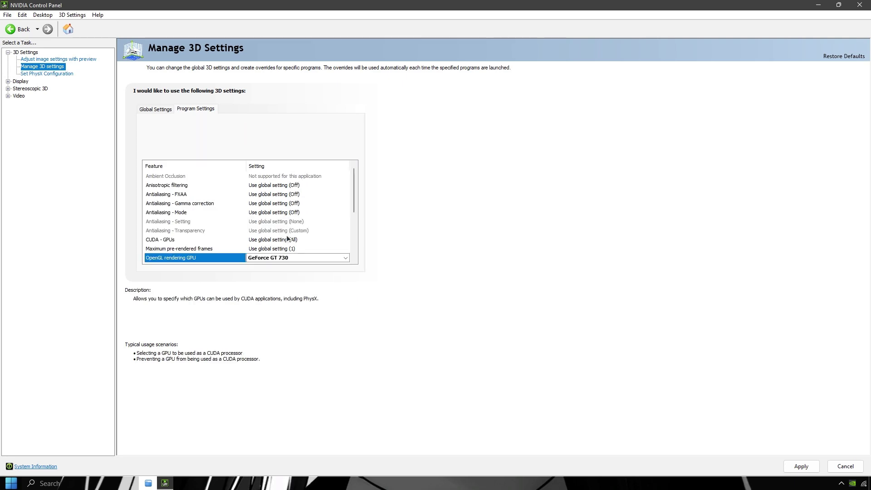
drag(353, 197, 355, 247)
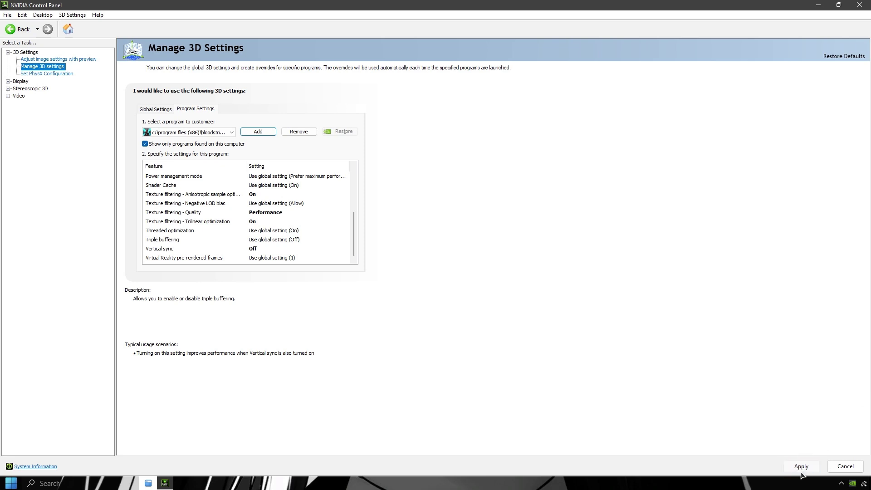
click(801, 465)
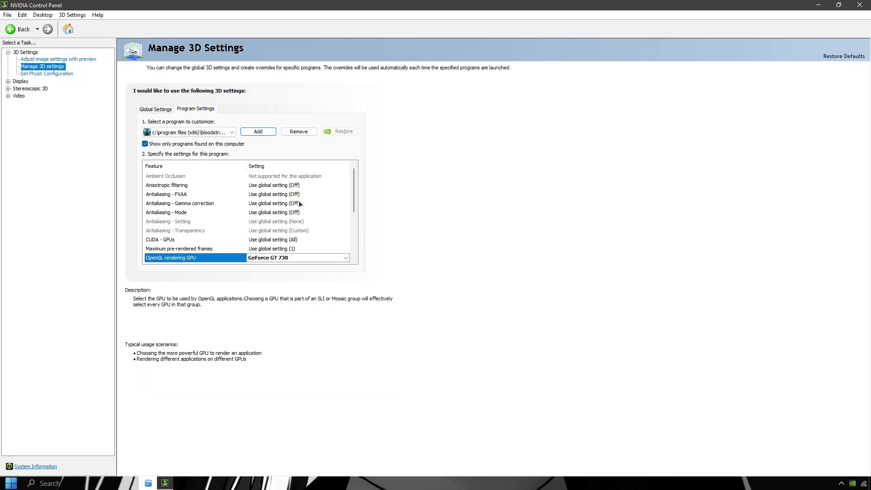
Close the NVIDIA Control Panel and refresh the desktop
mouse_move(353, 194)
mouse_down()
mouse_move(351, 231)
mouse_move(350, 199)
mouse_up()
click(864, 5)
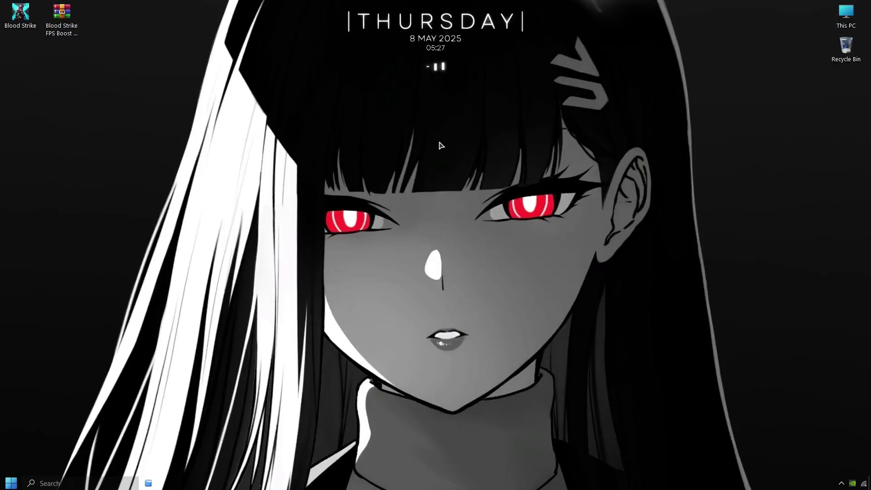
right_click(441, 144)
click(472, 173)
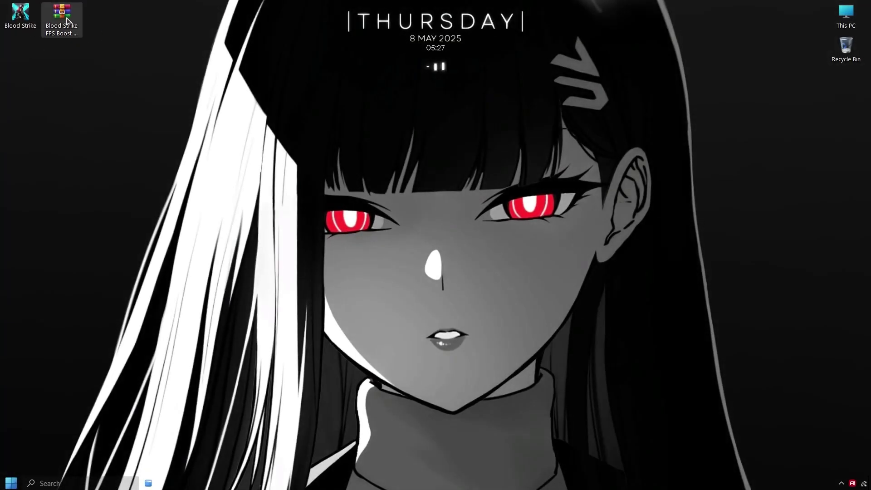
Extract the Blood Strike FPS Boost PACK.zip archive on the desktop and open the extracted folder
right_click(71, 19)
click(108, 76)
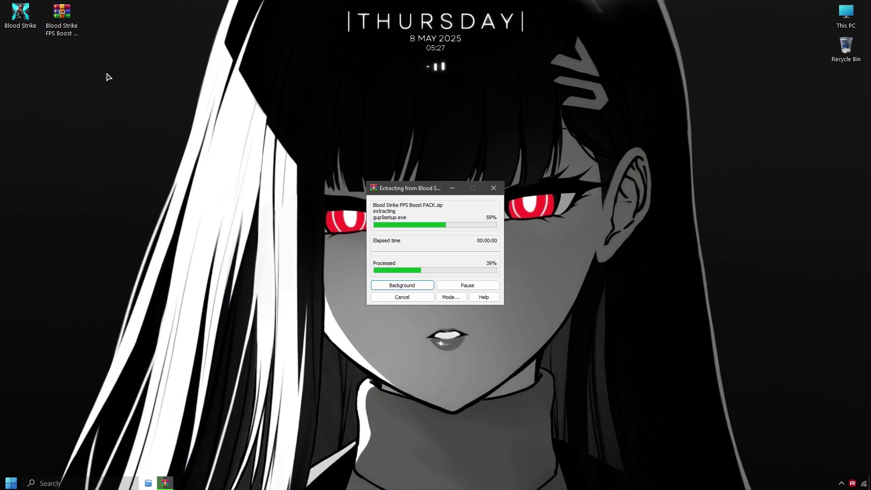
click(16, 51)
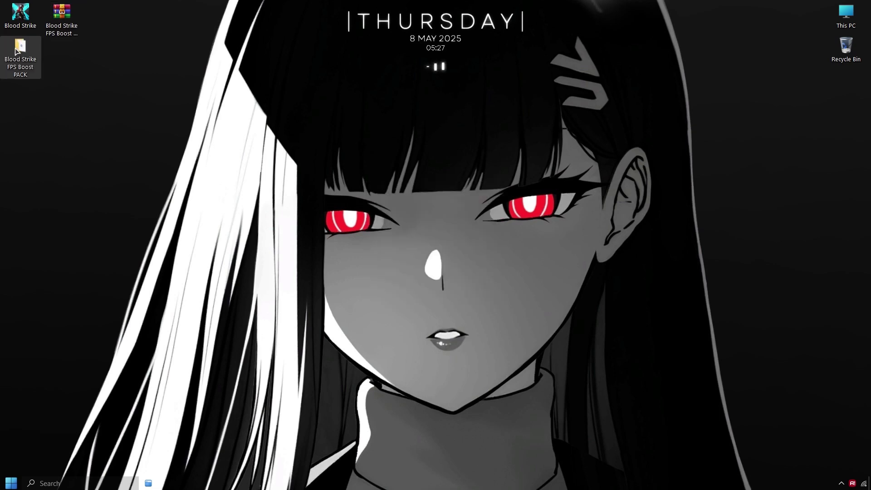
double_click(27, 58)
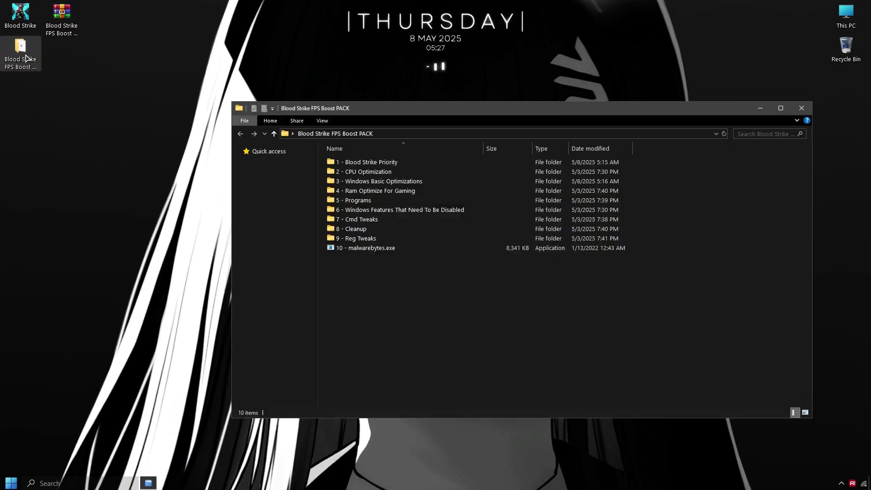
drag(457, 286, 321, 157)
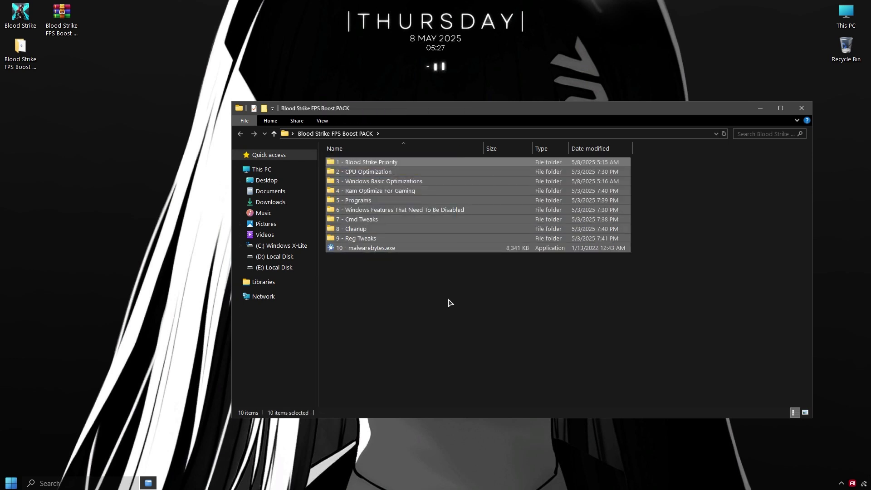
click(451, 302)
Merge the Blood Strike Above Normal Priority file from the 1 - Blood Strike Priority folder into the registry
click(363, 164)
double_click(363, 164)
double_click(356, 164)
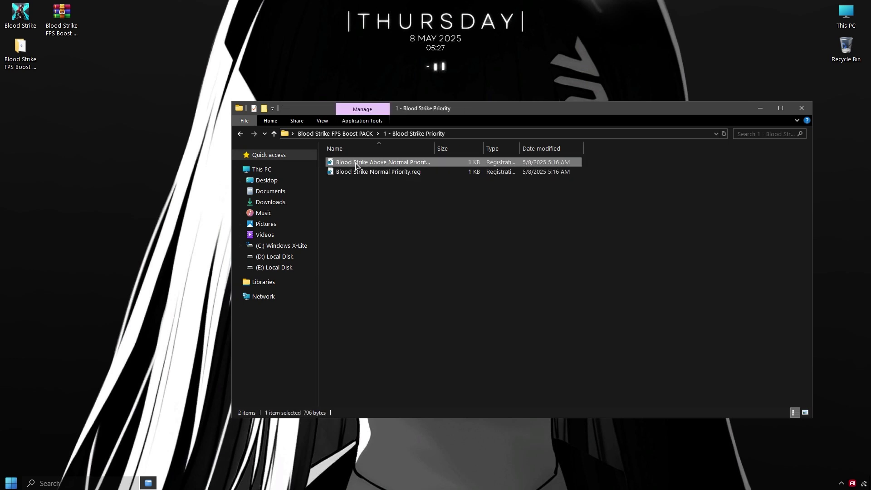
click(505, 256)
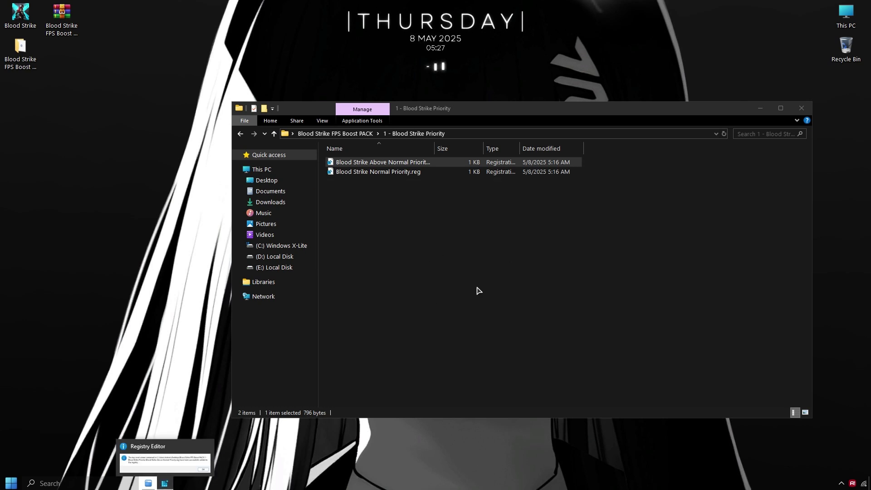
click(165, 483)
click(539, 246)
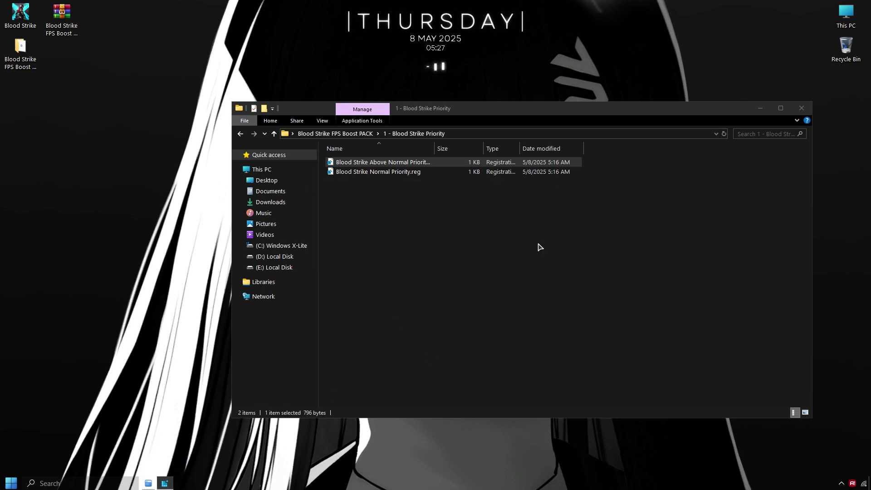
Merge CPU Optimization.reg, CPU Priority Class.reg and Disable Cpu Energy Logging.reg from the 2 - CPU Optimization folder into the registry
key(BackSpace)
double_click(347, 172)
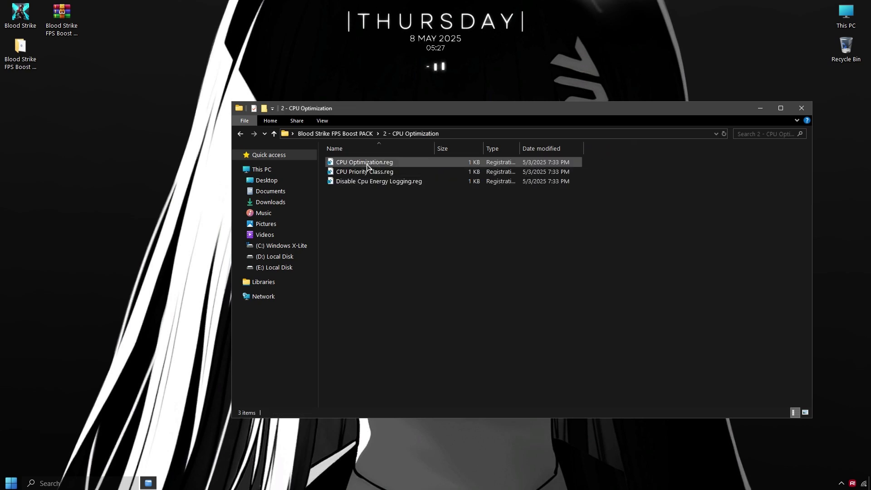
click(367, 163)
click(364, 172)
click(361, 181)
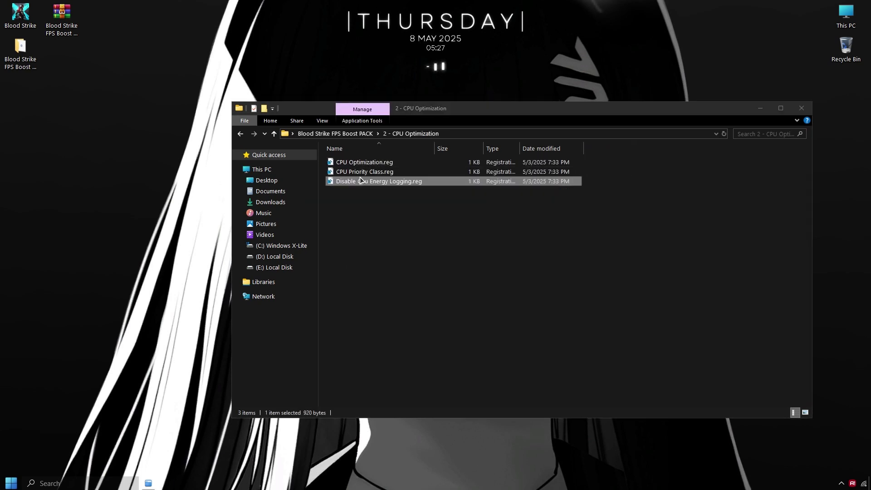
double_click(362, 172)
Merge Disable DVR 1.reg and Disable DVR 2.reg from the 3 - Windows Basic Optimizations folder into the registry
key(BackSpace)
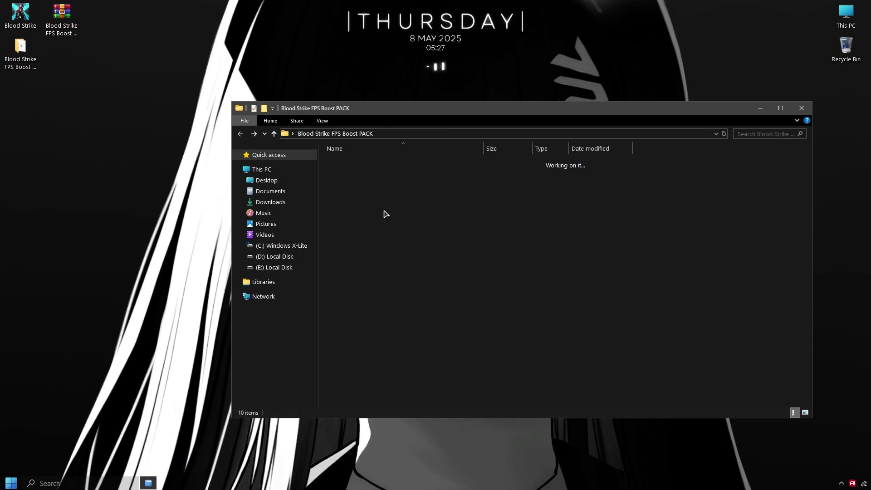
double_click(354, 182)
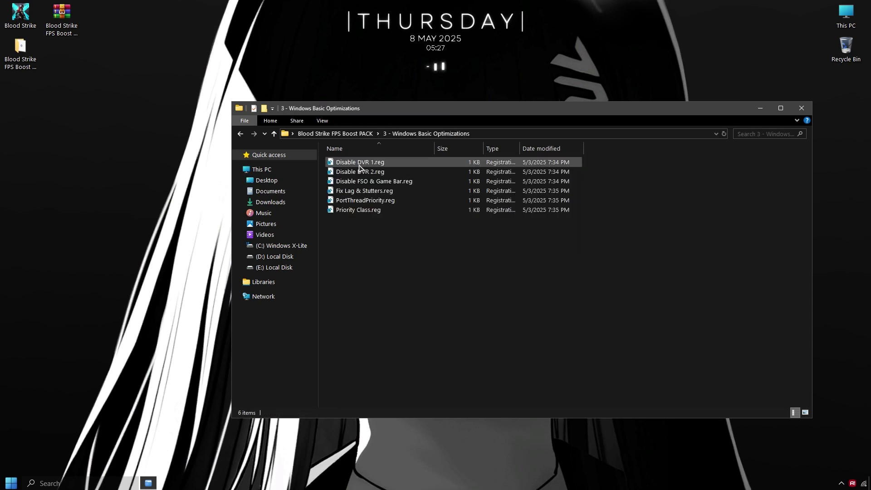
double_click(359, 163)
click(352, 172)
click(356, 162)
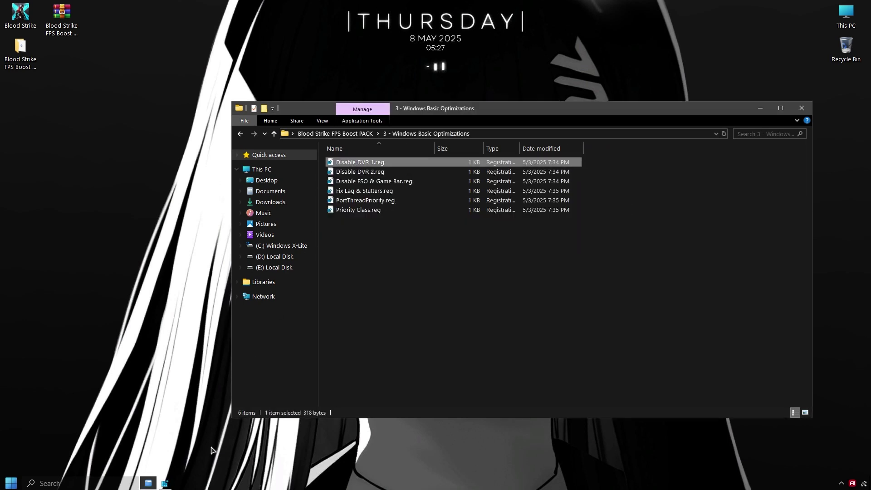
click(172, 483)
click(426, 338)
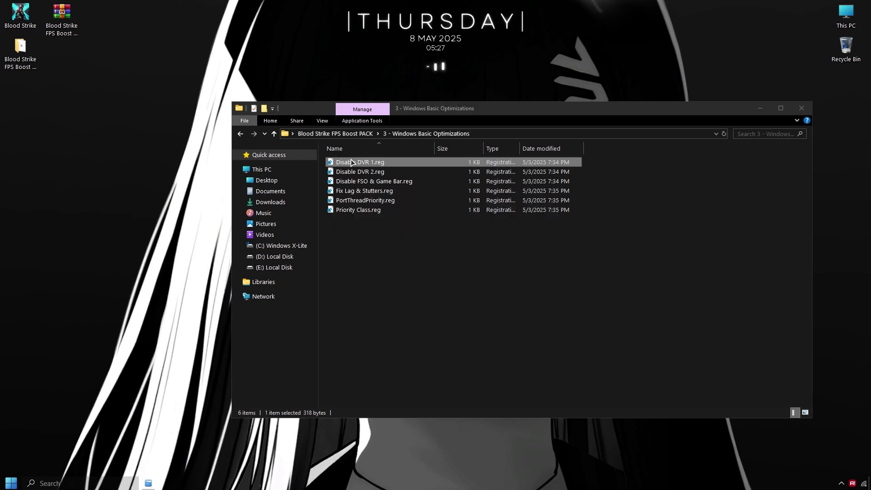
click(357, 173)
Merge Disable FSO & Game Bar.reg and Fix Lag & Stutters.reg into the registry
double_click(353, 181)
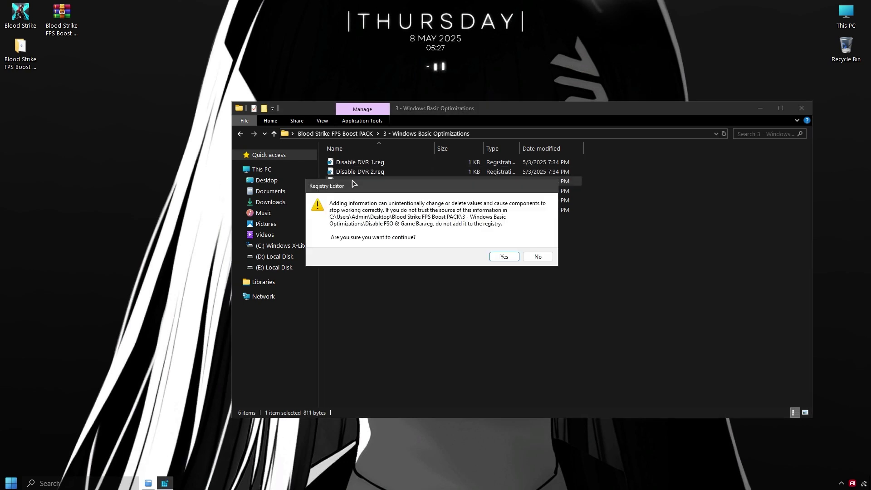
key(Return)
click(349, 192)
double_click(349, 192)
key(Return)
key(Return)
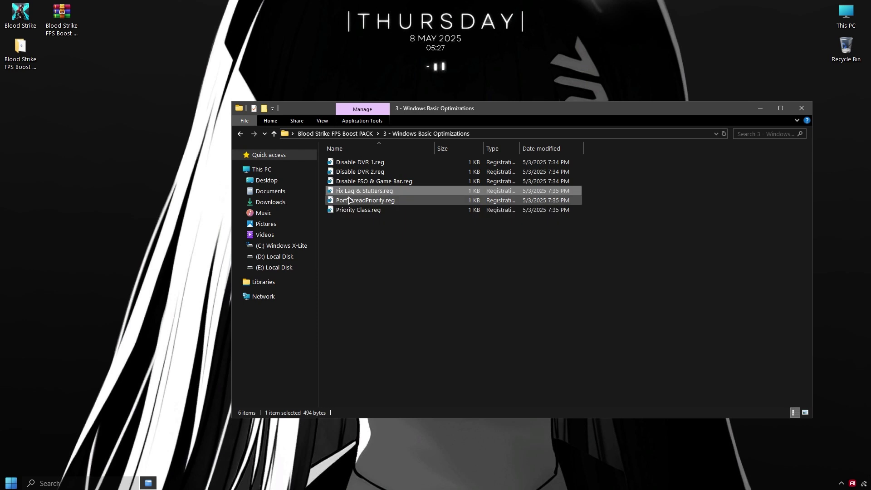
Merge PortThreadPriority.reg and Priority Class.reg into the registry
double_click(350, 201)
key(Return)
double_click(355, 210)
key(Return)
key(Return)
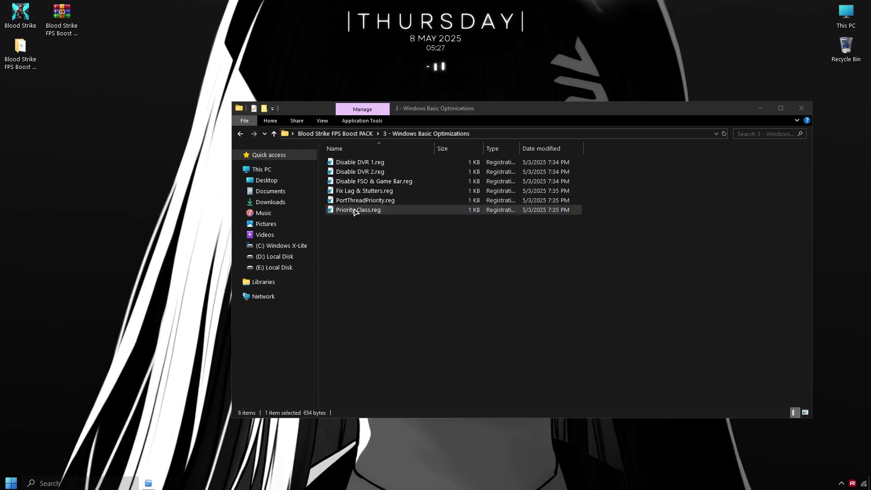
Open the 4 - Ram Optimize For Gaming folder in the boost pack and select 8GB Ram.reg
key(BackSpace)
key(Down)
key(Return)
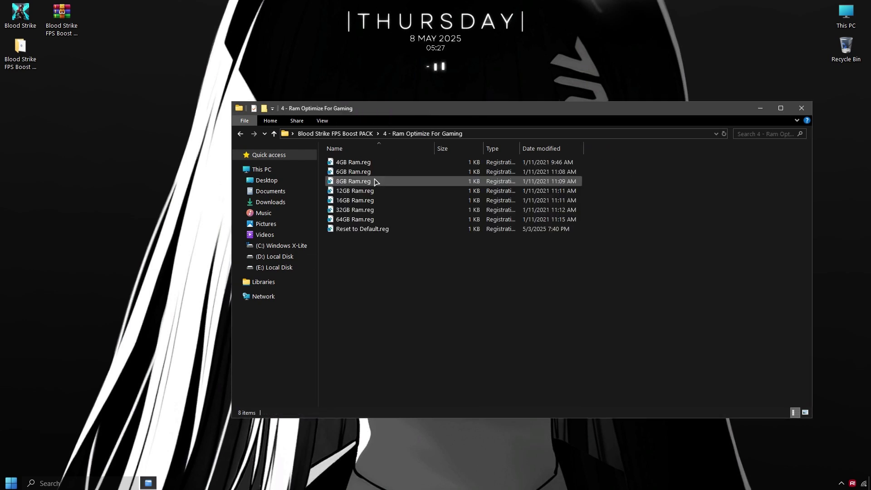
click(353, 181)
Open Task Manager and check the installed memory in its performance readings
right_click(297, 482)
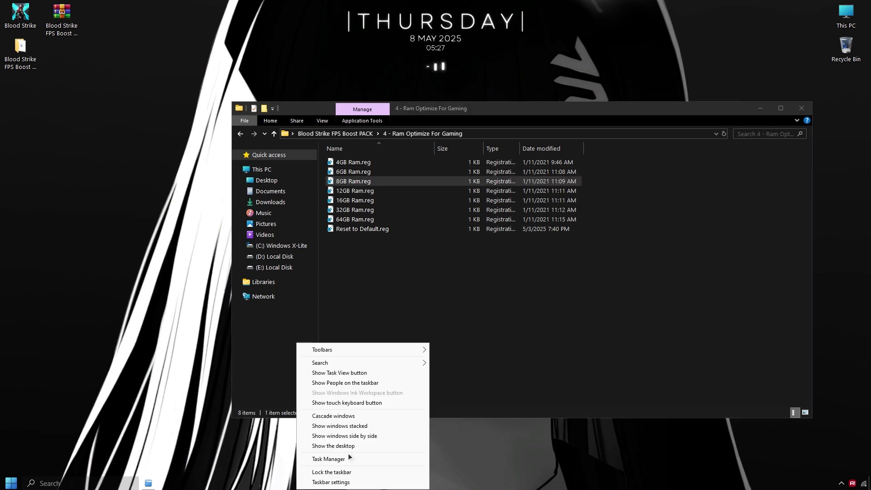
click(348, 459)
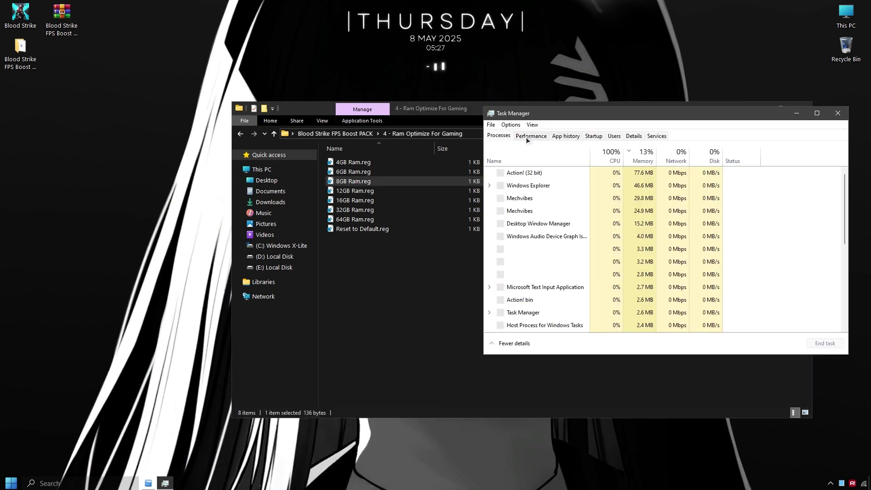
click(527, 136)
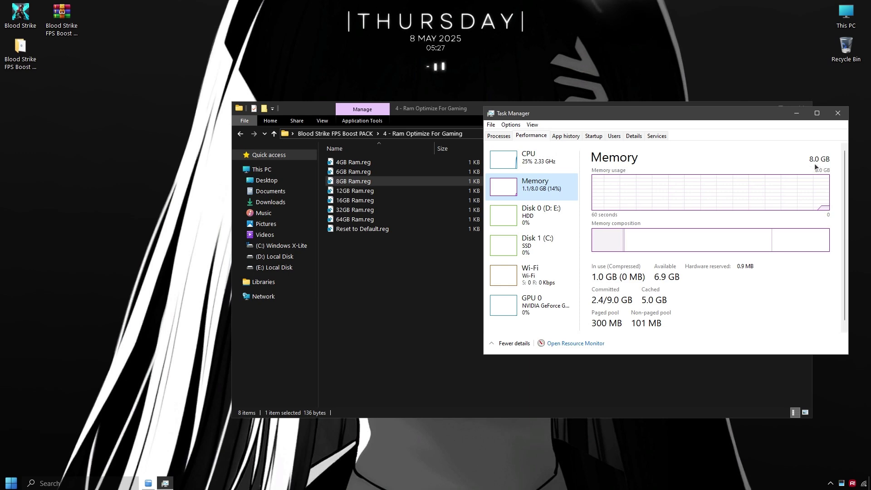
Select 8GB Ram.reg in the 4 - Ram Optimize For Gaming folder and close Task Manager
double_click(382, 180)
click(555, 171)
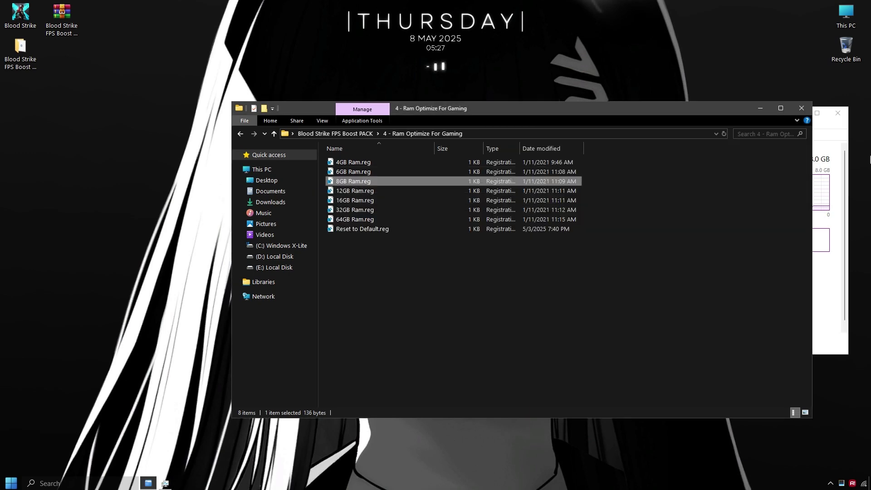
click(827, 158)
click(838, 113)
Return to the Blood Strike FPS Boost PACK folder, open 5 - Programs and select gup5setup.exe
key(alt+Up)
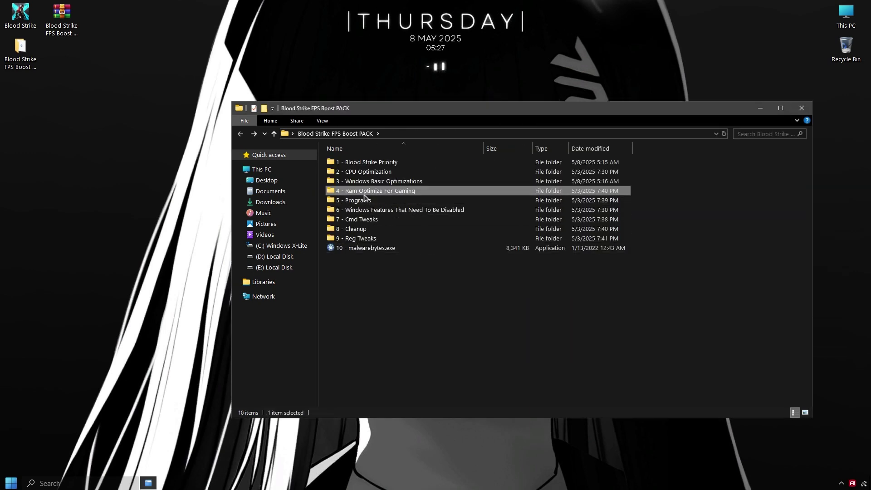
double_click(360, 200)
click(355, 164)
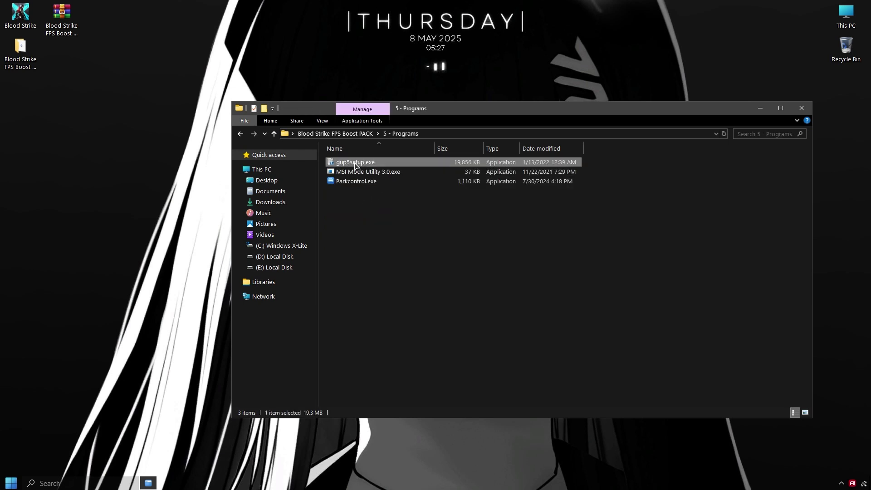
right_click(355, 165)
click(401, 182)
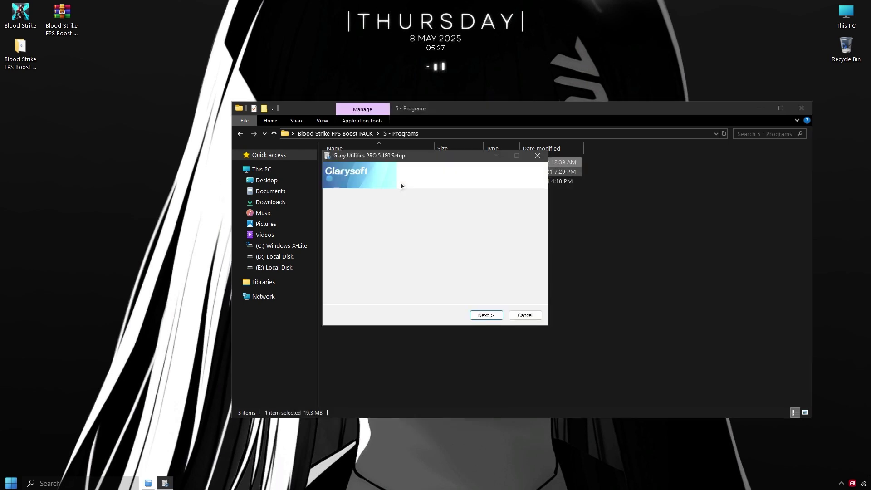
click(485, 314)
click(486, 314)
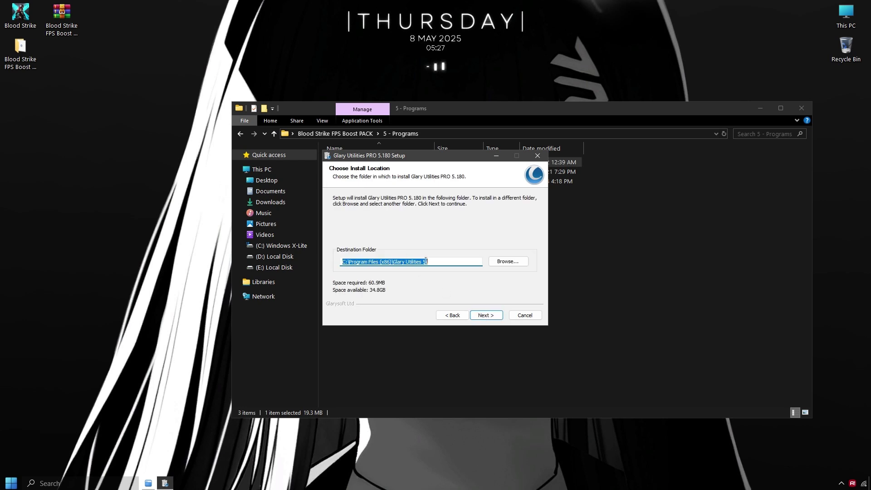
Find and launch the installed Glary Utilities 5, and quit the open Glary Utilities PRO 5.180 setup
click(50, 483)
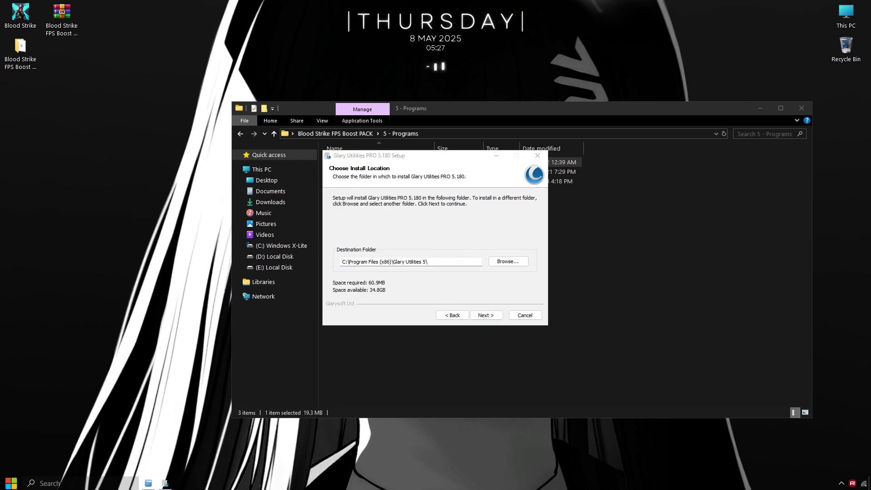
text(g)
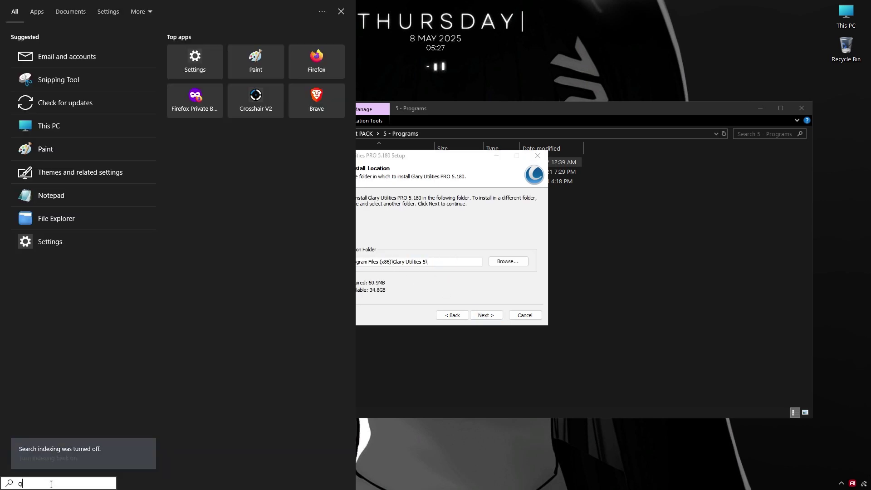
text(l)
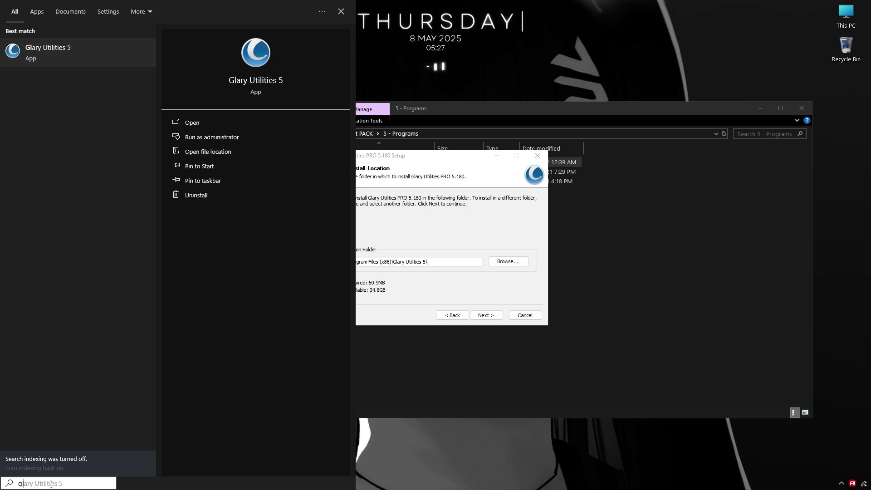
click(71, 49)
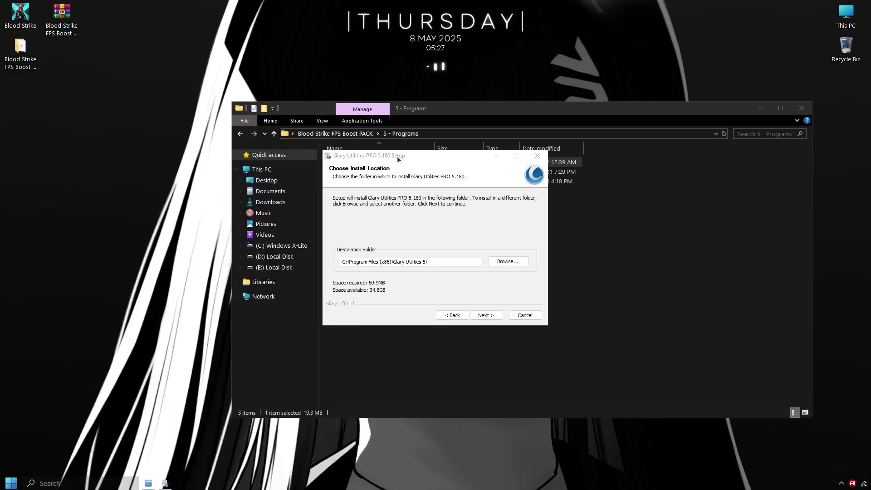
click(536, 156)
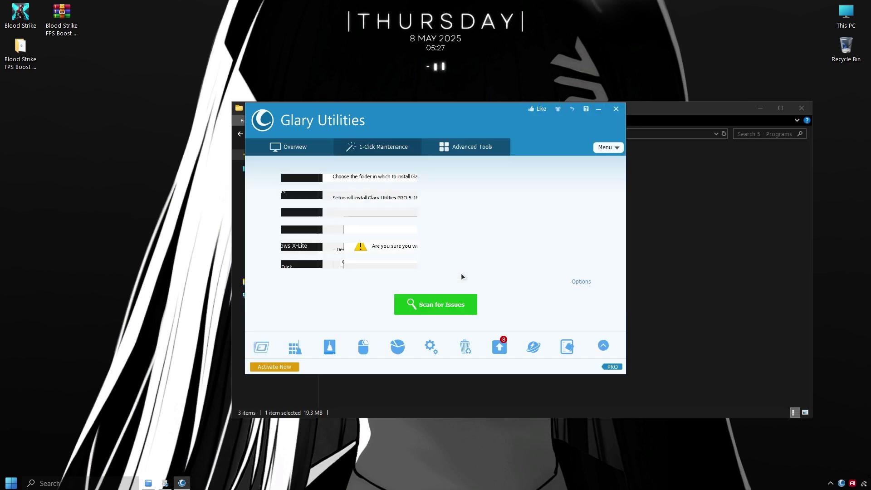
click(165, 482)
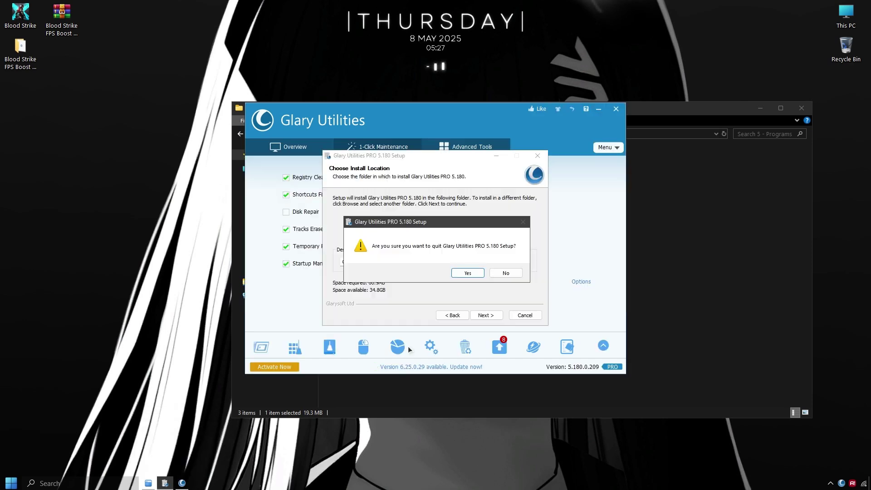
click(467, 273)
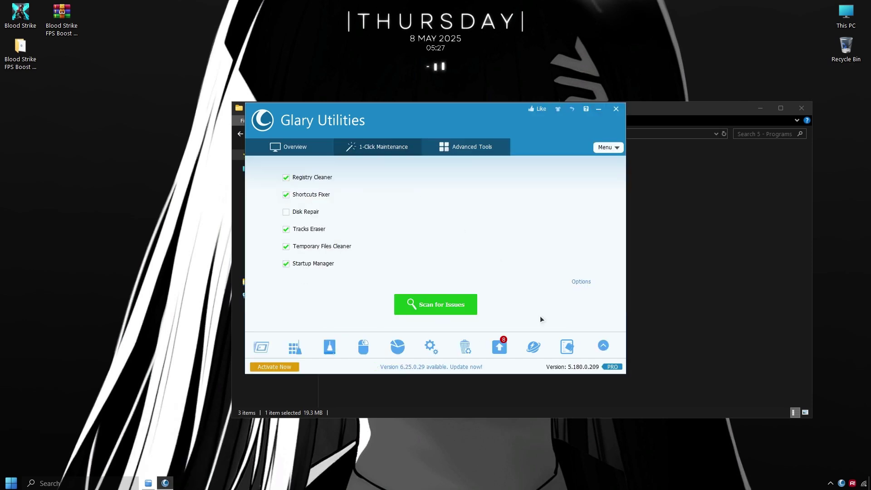
Scan for issues with 1-Click Maintenance in Glary Utilities, repair them and close the program
click(454, 310)
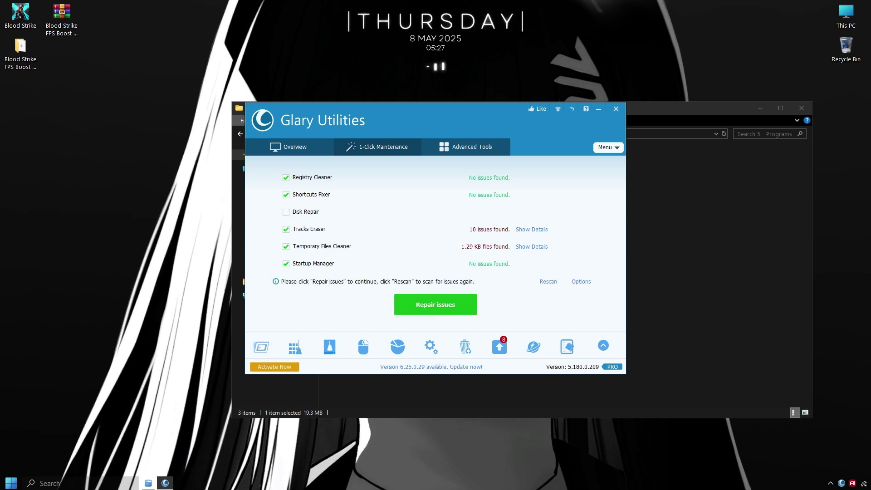
click(443, 298)
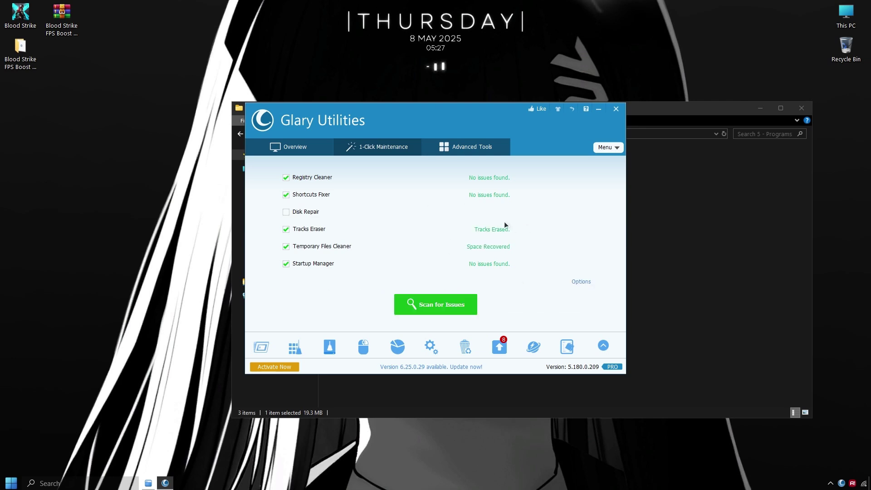
click(615, 108)
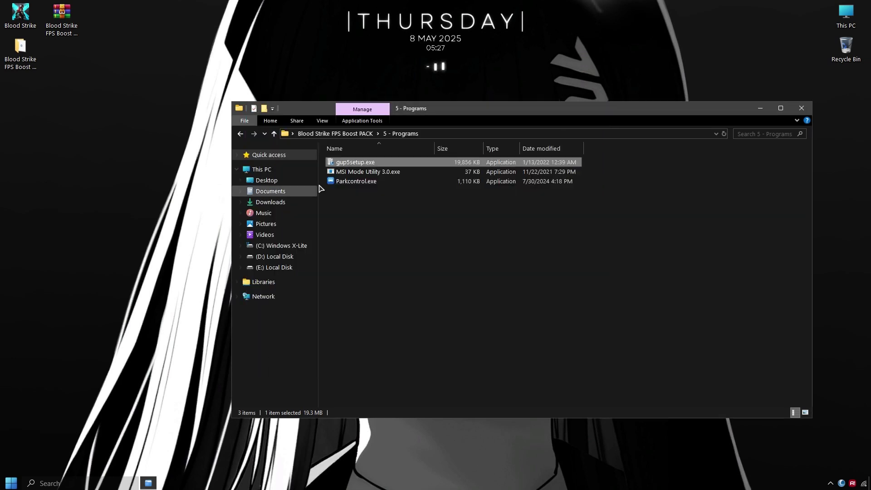
Run MSI Mode Utility 3.0.exe as administrator and make sure MSI mode is enabled for the NVIDIA GeForce GT 730
right_click(364, 173)
click(386, 189)
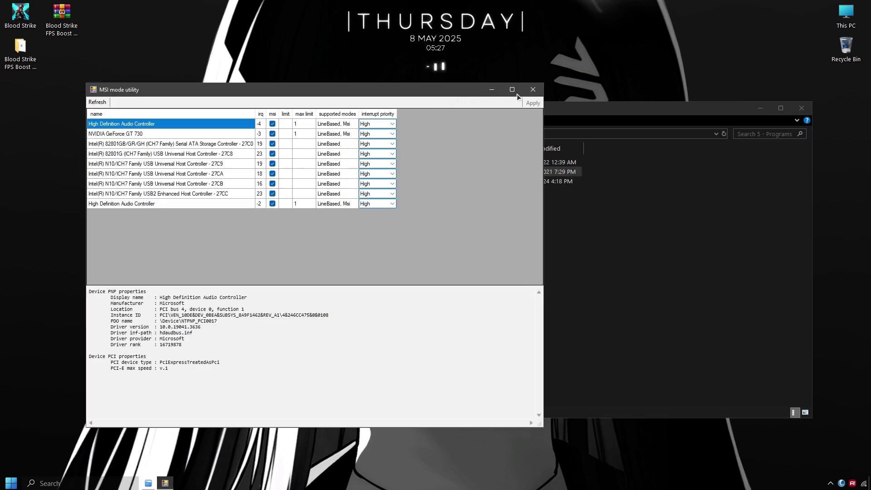
drag(310, 93, 498, 92)
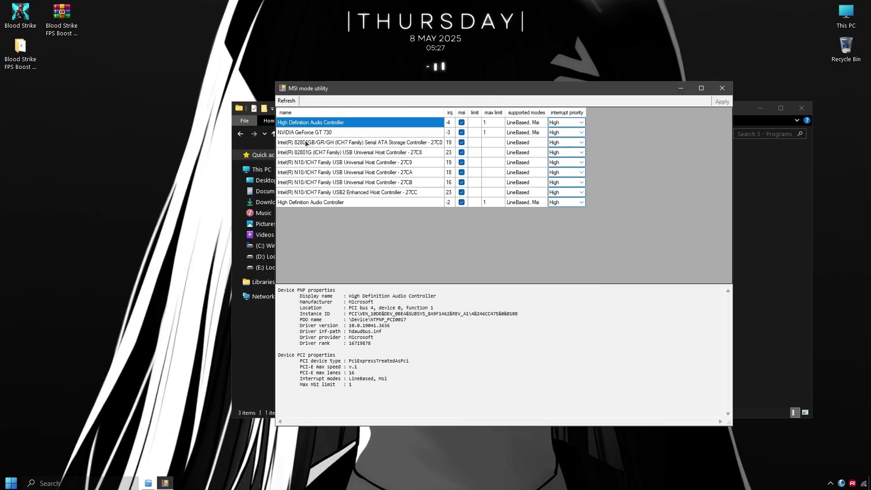
click(293, 133)
click(463, 132)
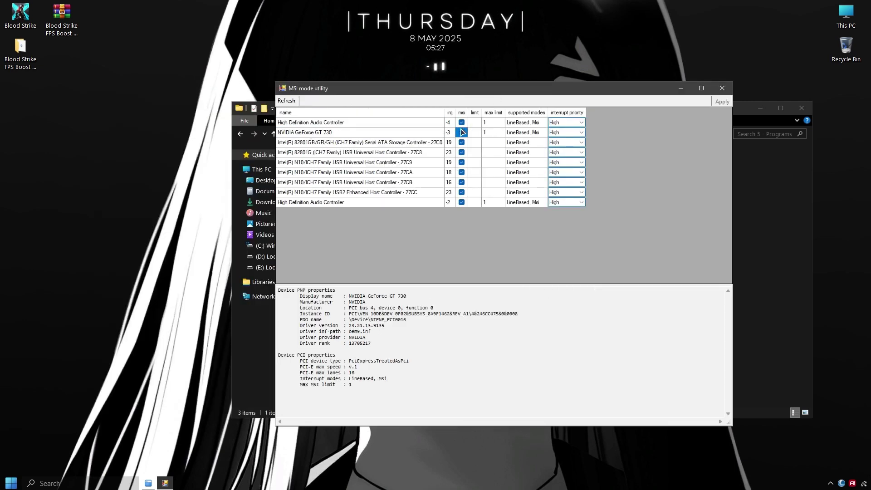
double_click(462, 133)
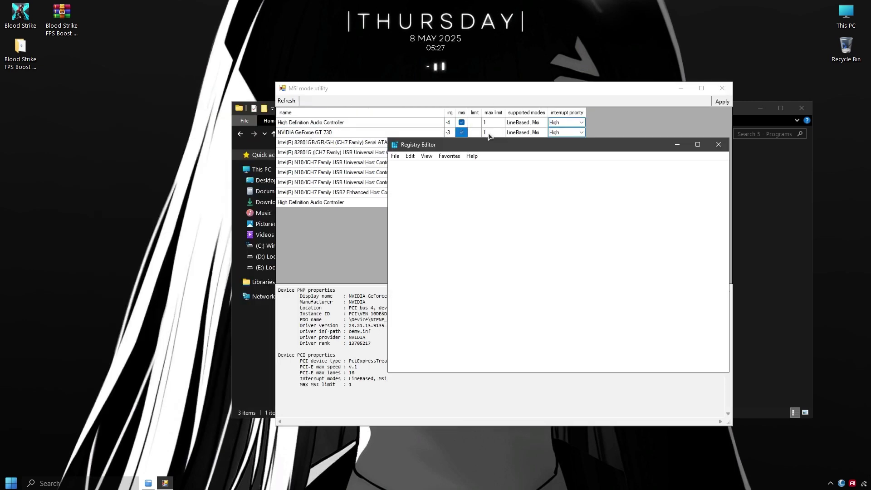
click(719, 146)
Set the NVIDIA GeForce GT 730's interrupt priority to High, apply the settings and close MSI mode utility
click(579, 134)
click(579, 134)
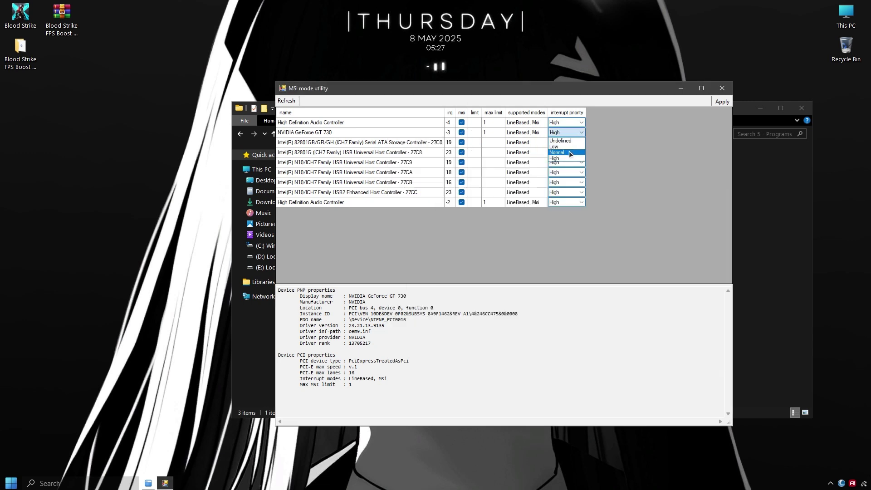
click(574, 159)
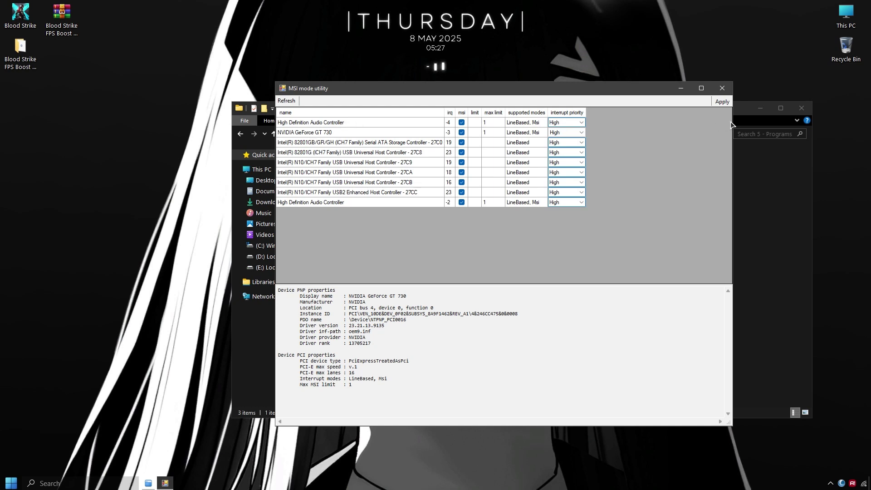
click(723, 103)
click(722, 89)
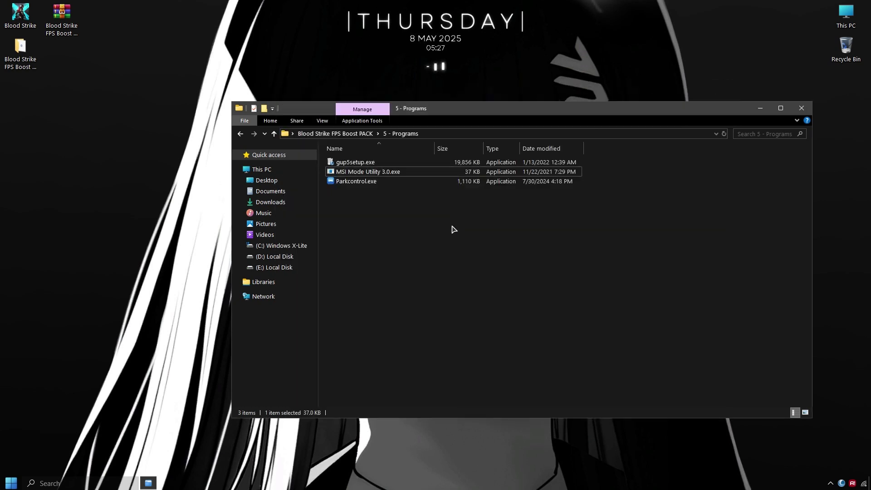
click(451, 229)
click(357, 182)
right_click(357, 184)
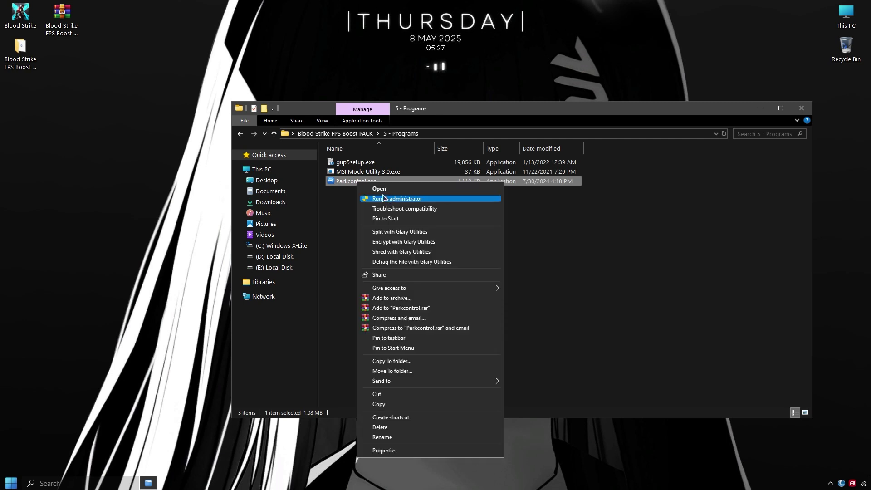
click(379, 187)
click(436, 263)
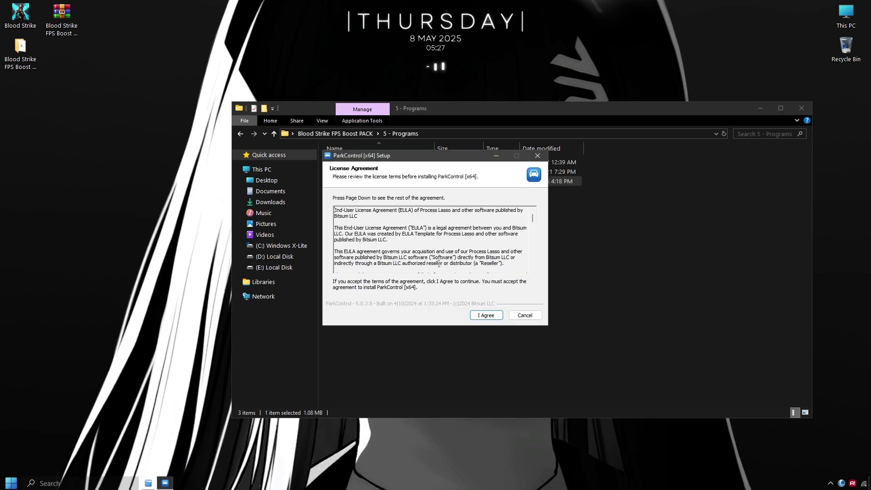
click(481, 315)
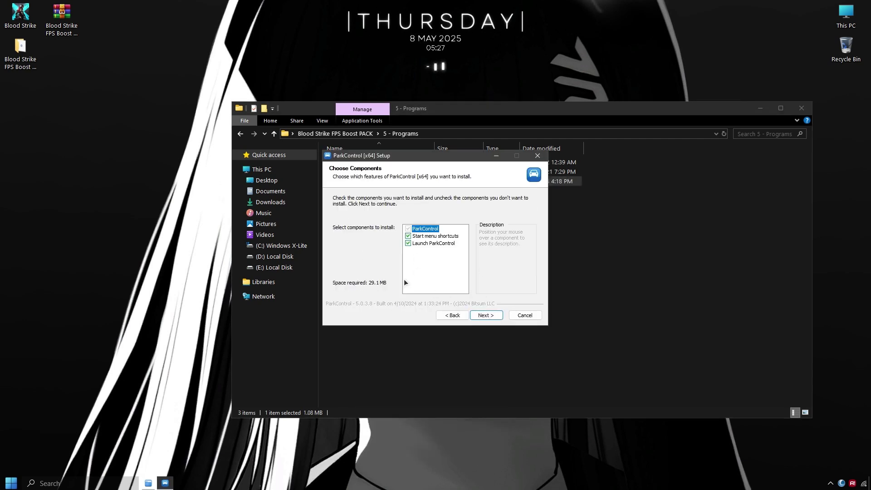
click(529, 318)
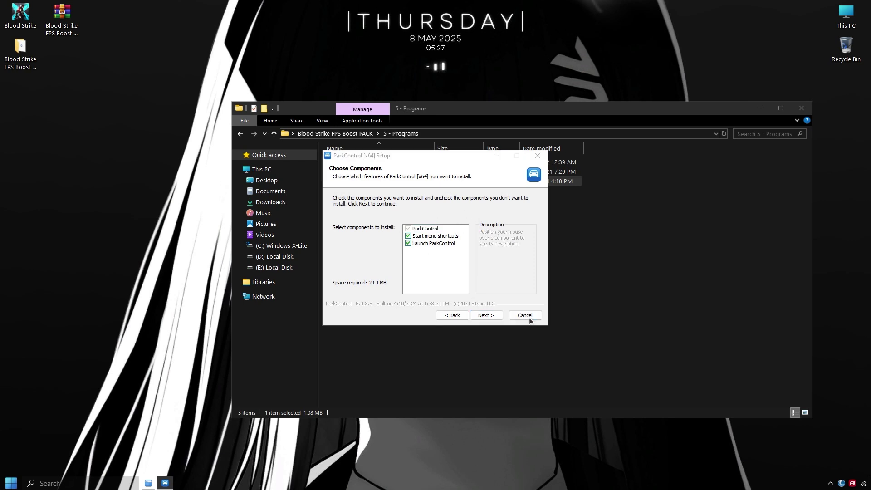
click(463, 276)
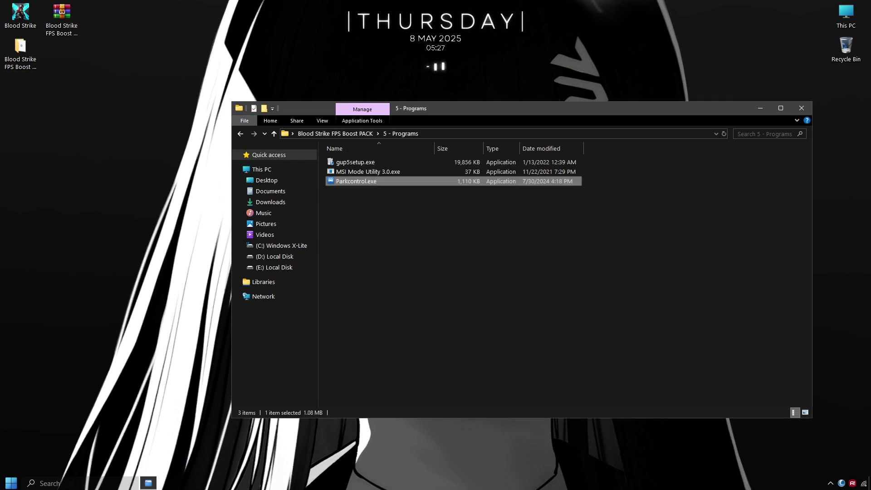
Find and launch the installed ParkControl, and choose the High performance power profile for editing
click(75, 485)
text(park)
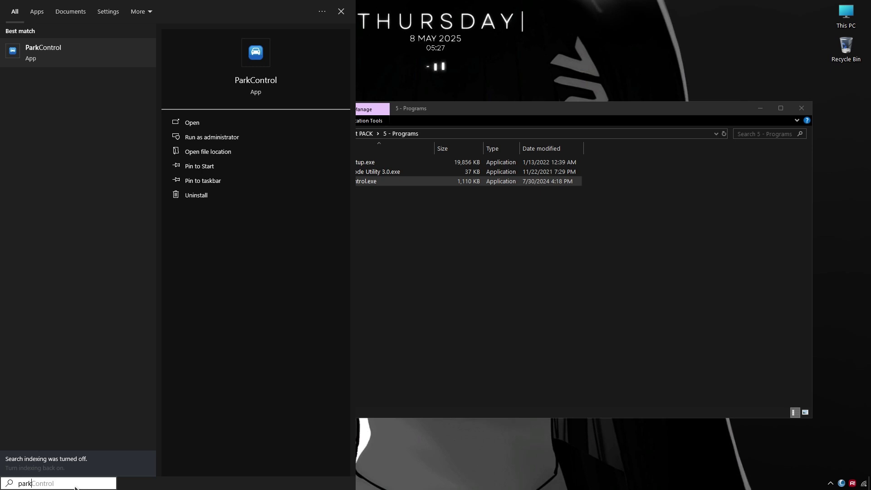
key(Return)
click(375, 143)
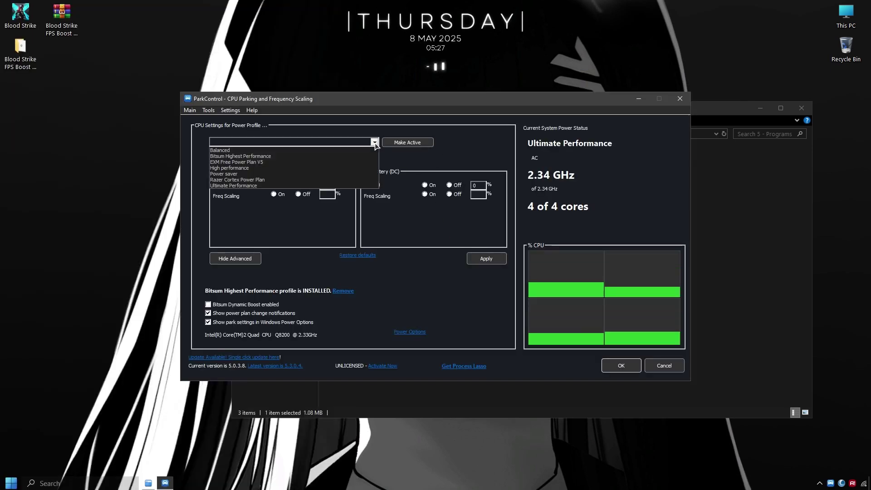
click(239, 169)
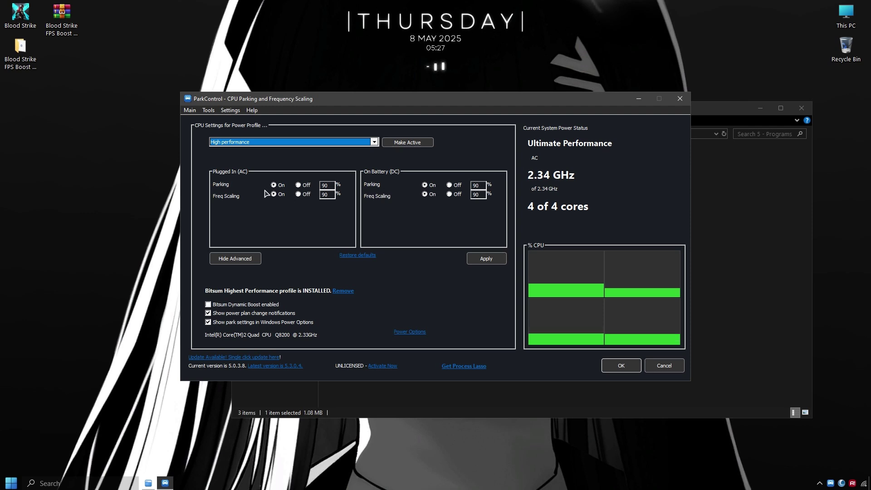
Set the High performance profile's on-battery CPU parking value to 10%
click(324, 186)
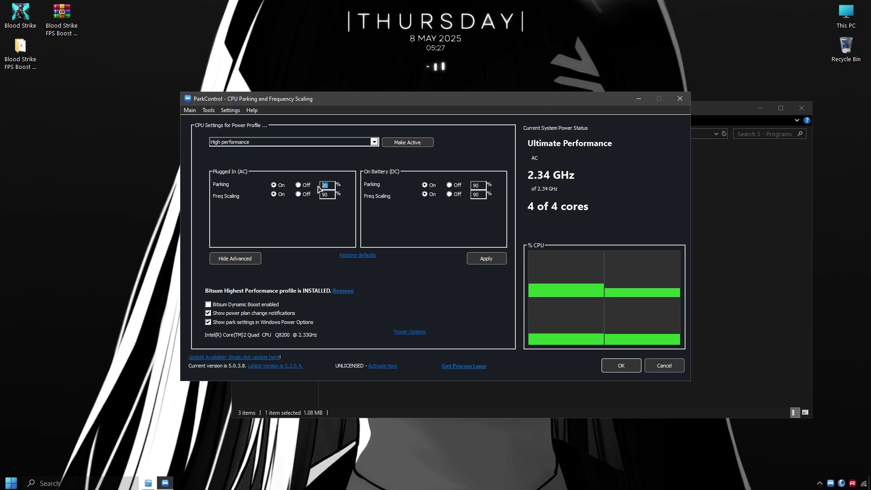
double_click(476, 186)
text(10)
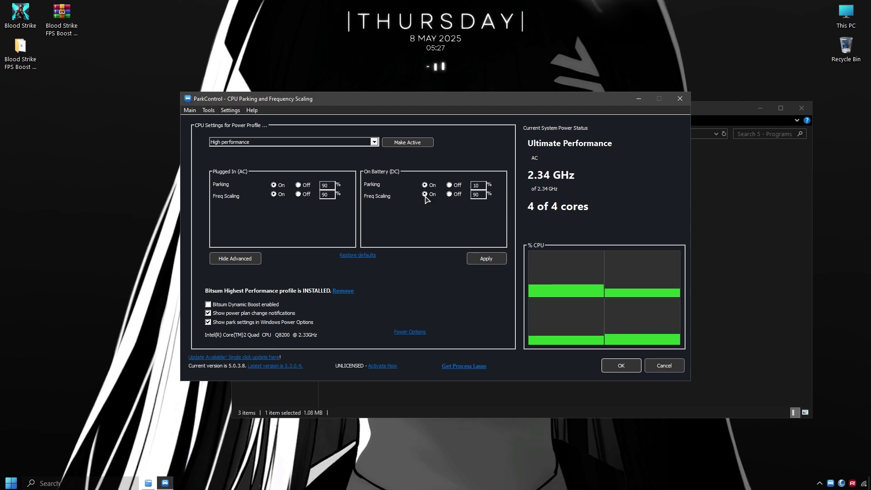
Set the High performance profile's on-battery parking and frequency scaling values to 90%, apply the settings and close ParkControl
double_click(474, 194)
text(5)
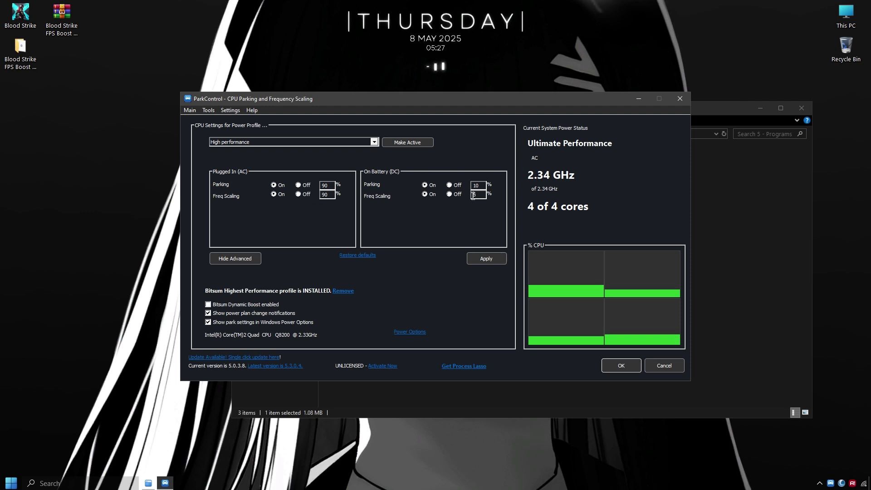
key(BackSpace)
text(909)
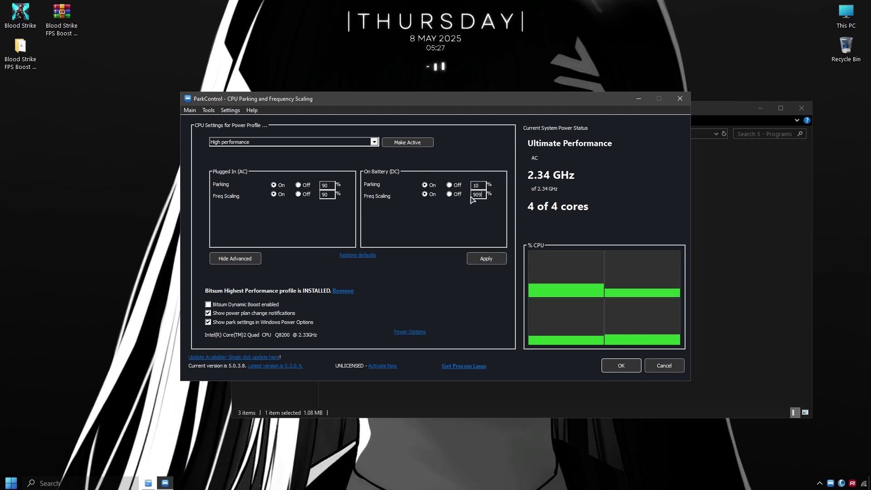
double_click(476, 186)
text(90)
double_click(473, 195)
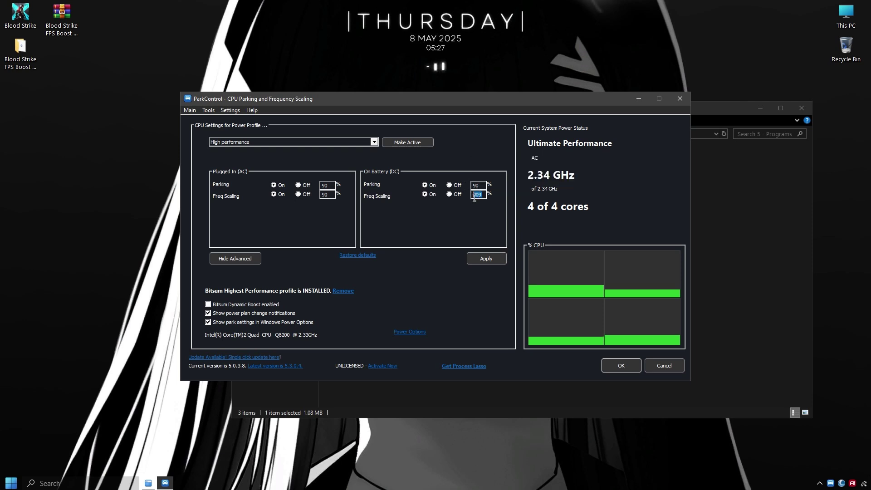
text(90)
click(497, 257)
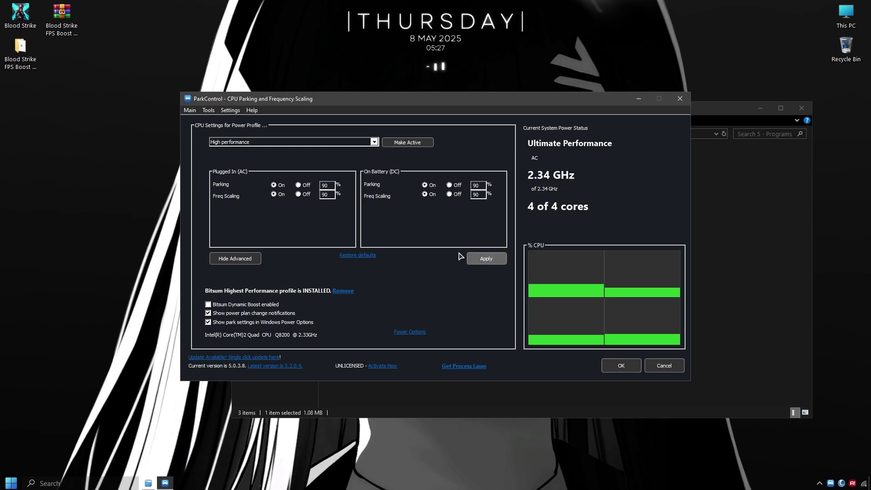
click(621, 366)
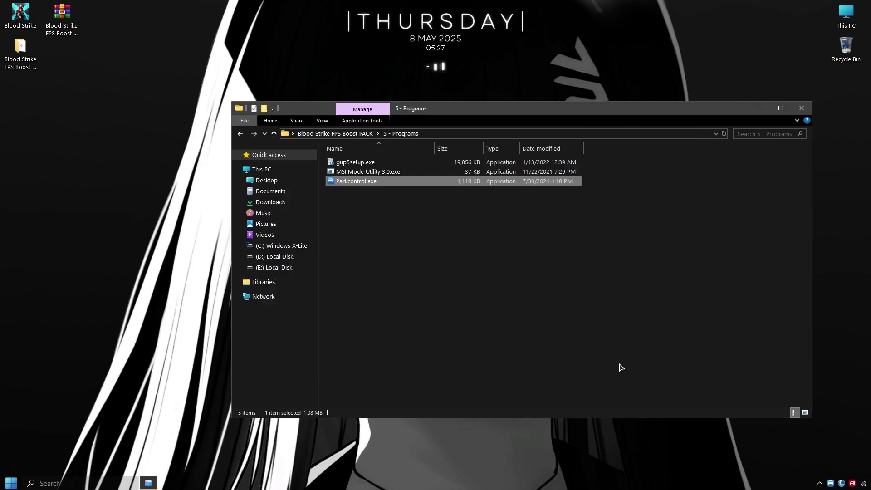
Open the 6 - Windows Features That Need To Be Disabled folder and merge the Disable Download Maps Manager registry file
click(504, 241)
click(842, 480)
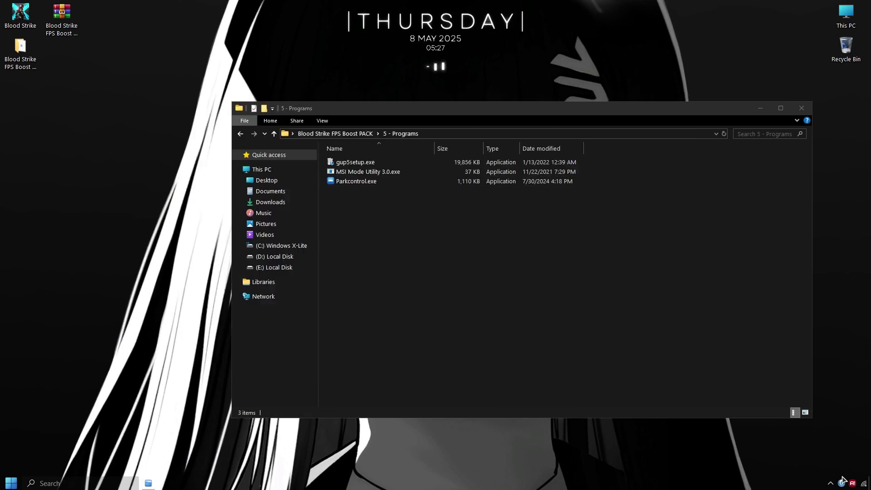
click(573, 291)
key(BackSpace)
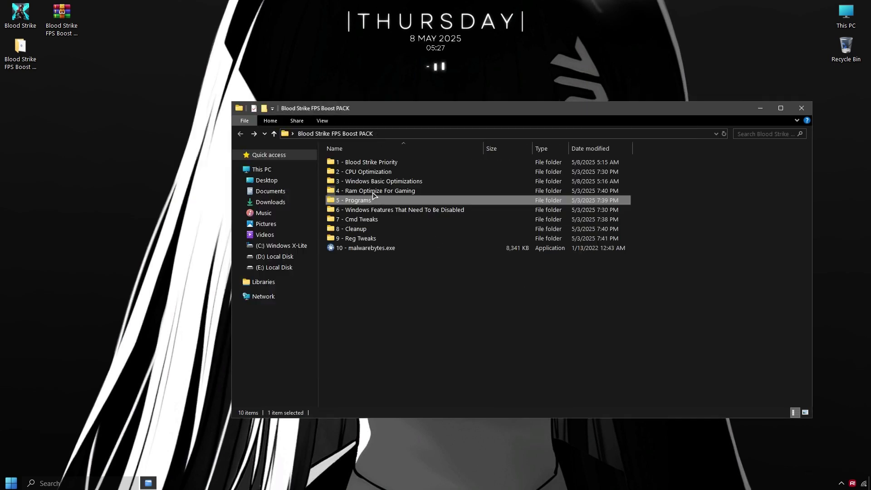
double_click(363, 209)
click(360, 180)
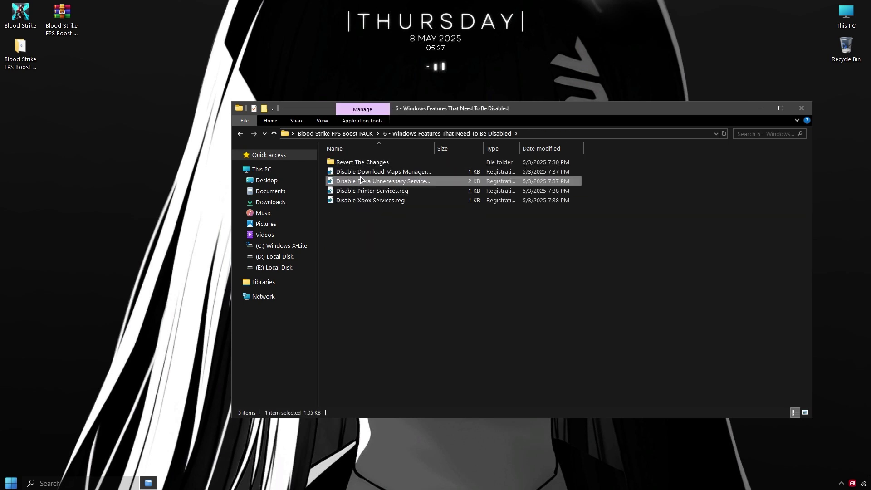
click(360, 173)
key(Return)
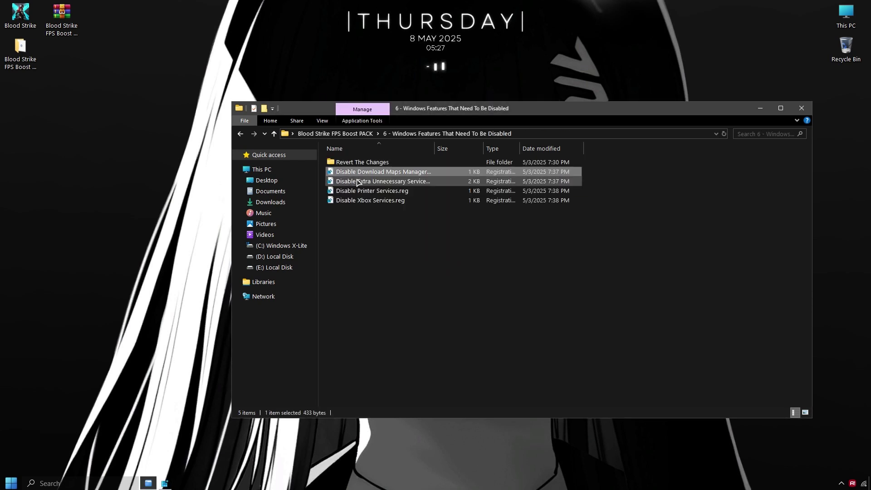
Merge Disable Extra Unnecessary Services.reg, Disable Printer Services.reg and Disable Xbox Services.reg into the registry
click(354, 182)
key(Return)
key(Return)
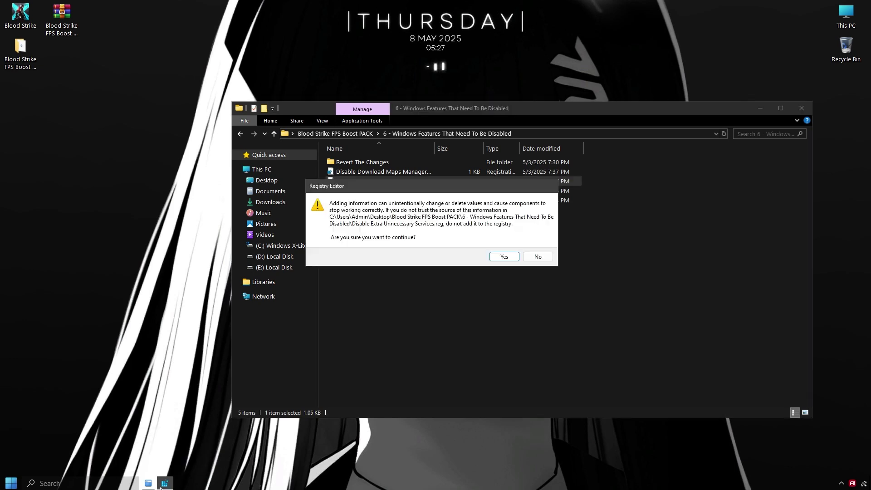
key(Return)
key(Return)
click(363, 191)
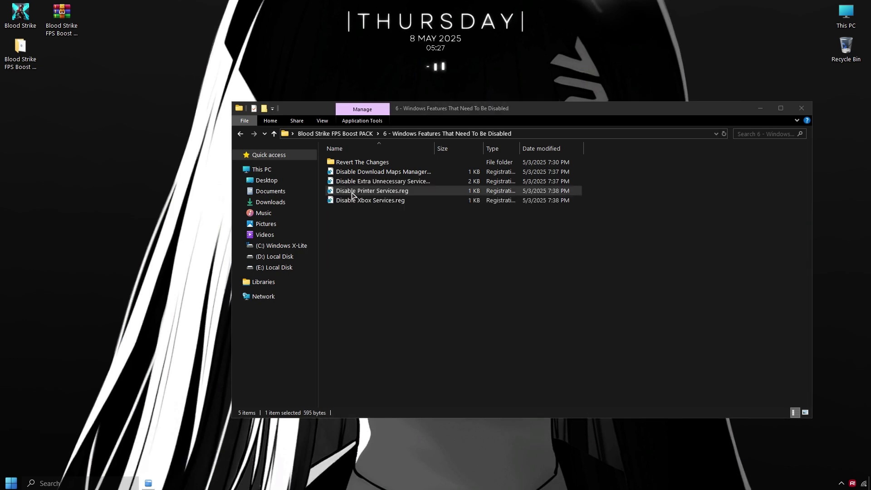
double_click(352, 201)
Open the Driver Tweaks folder inside 7 - Cmd Tweaks and run SSD Tweak.bat
key(BackSpace)
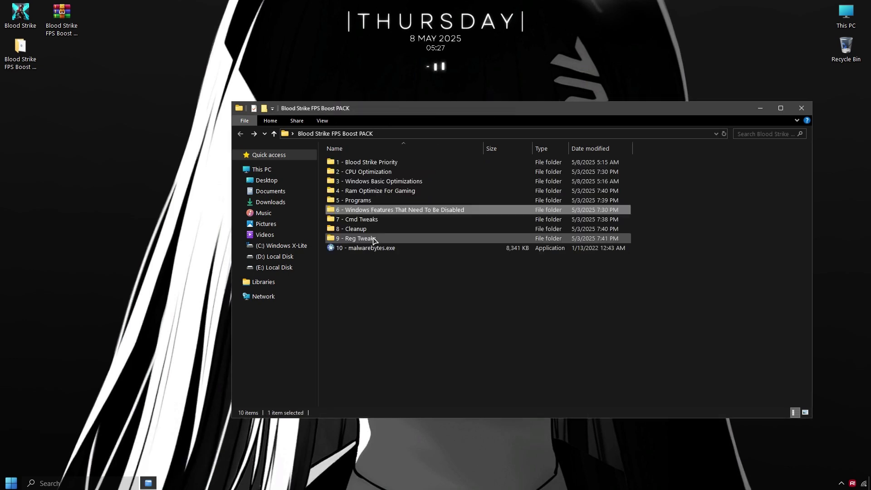
double_click(362, 219)
click(349, 162)
double_click(349, 162)
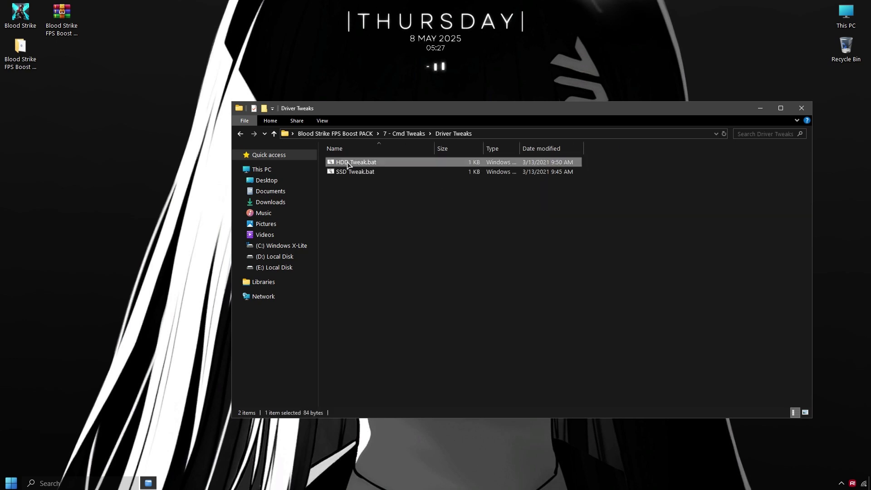
click(352, 172)
double_click(352, 172)
Return to the 7 - Cmd Tweaks folder and run BCD Tweaks.cmd and Disable Process Mitigation.bat
key(BackSpace)
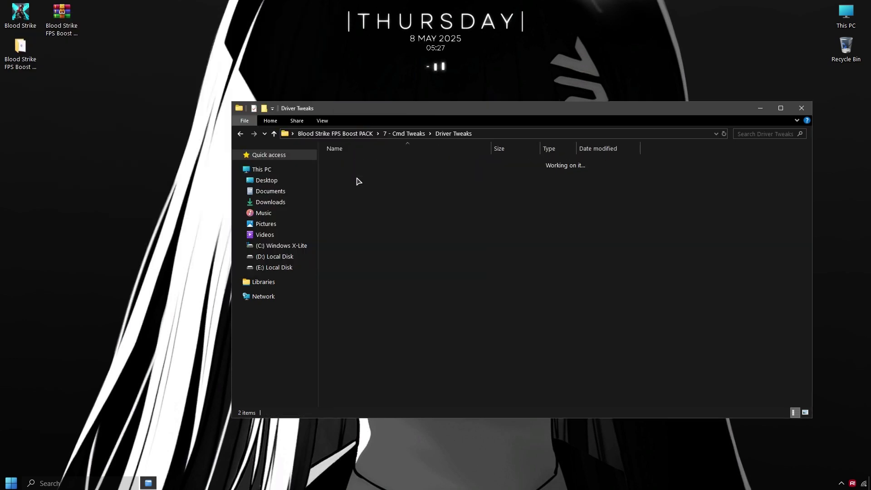
click(352, 172)
double_click(344, 171)
key(space)
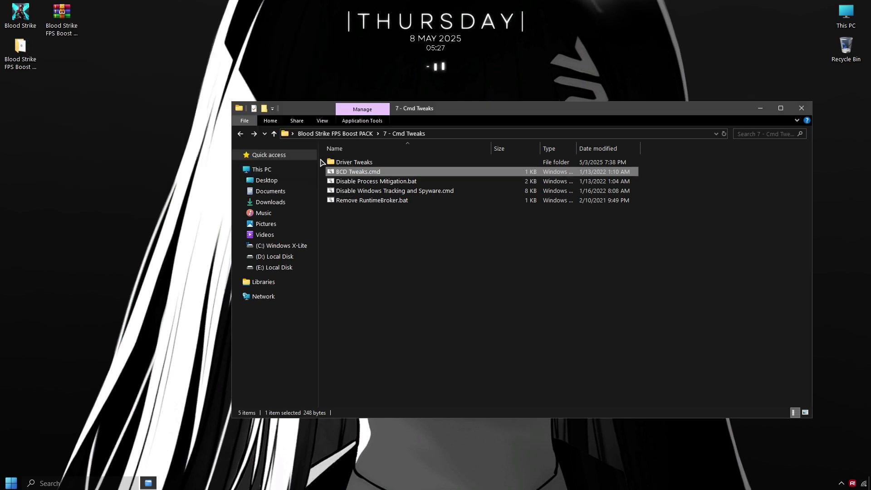
click(343, 181)
double_click(344, 181)
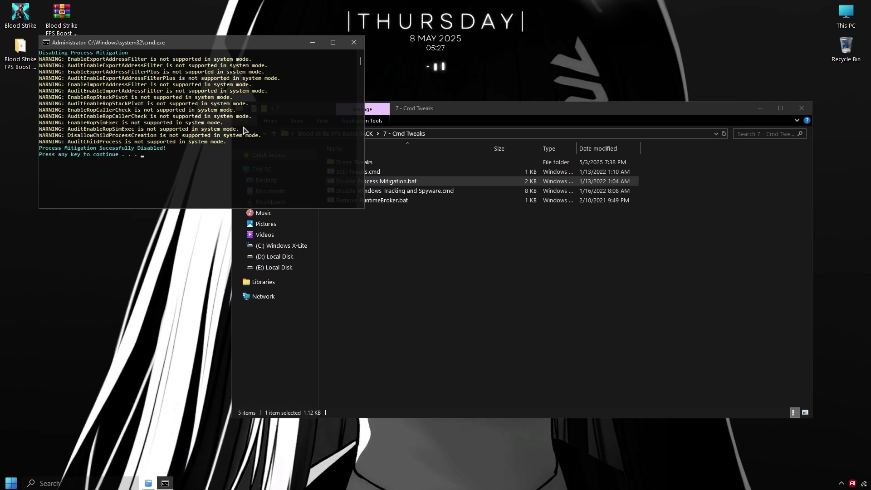
key(Return)
Run Disable Windows Tracking and Spyware.cmd and Remove RuntimeBroker.bat from the Cmd Tweaks folder
double_click(375, 192)
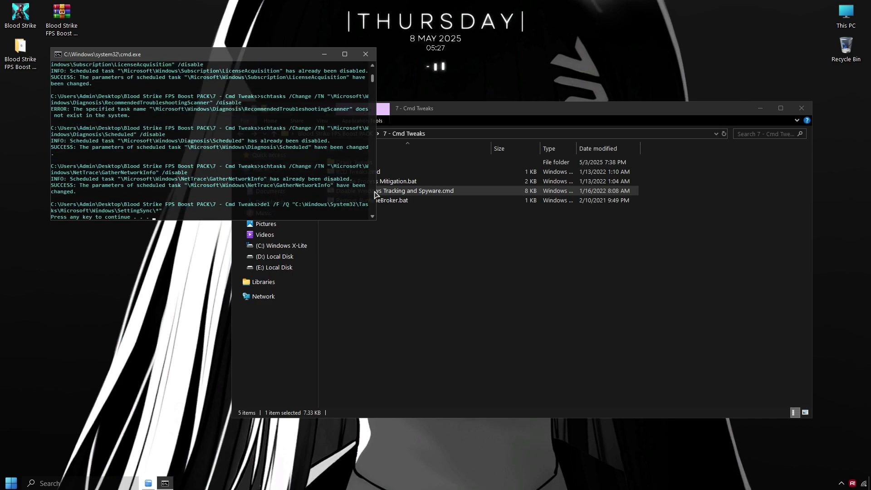
key(Return)
double_click(376, 202)
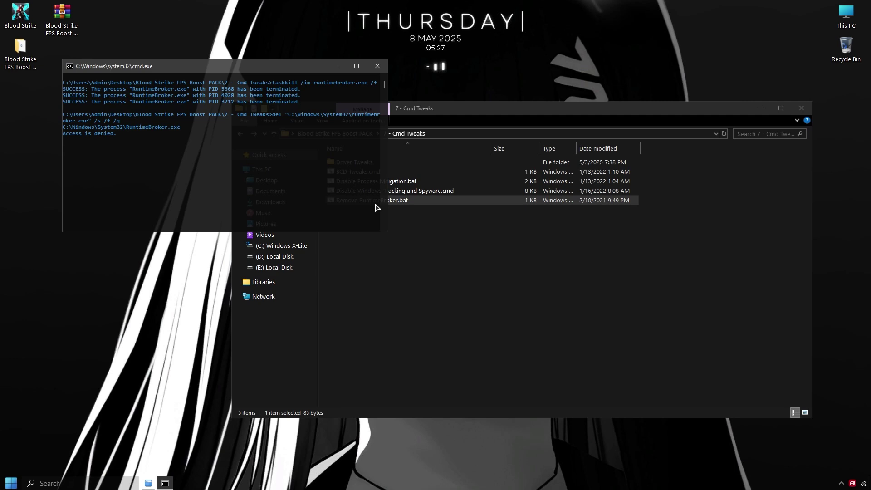
Open the pack's 8 - Cleanup folder and run Delete Log Files.cmd to completion
key(BackSpace)
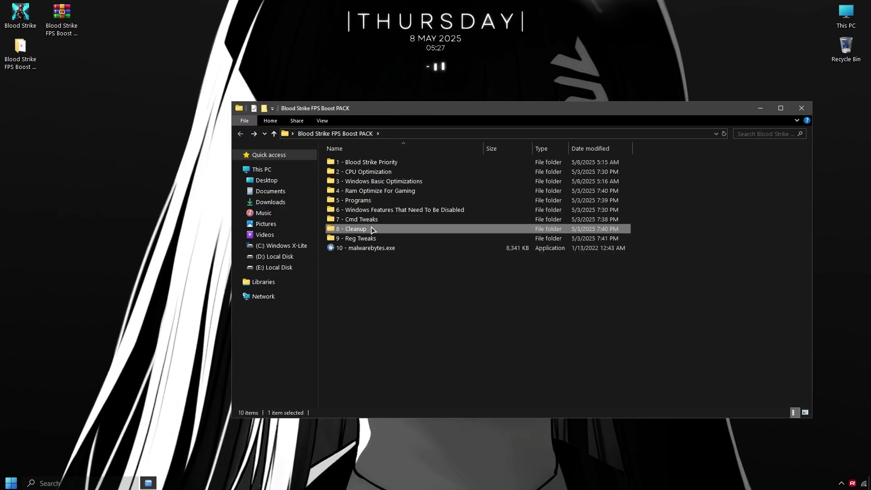
double_click(367, 238)
click(358, 171)
double_click(341, 163)
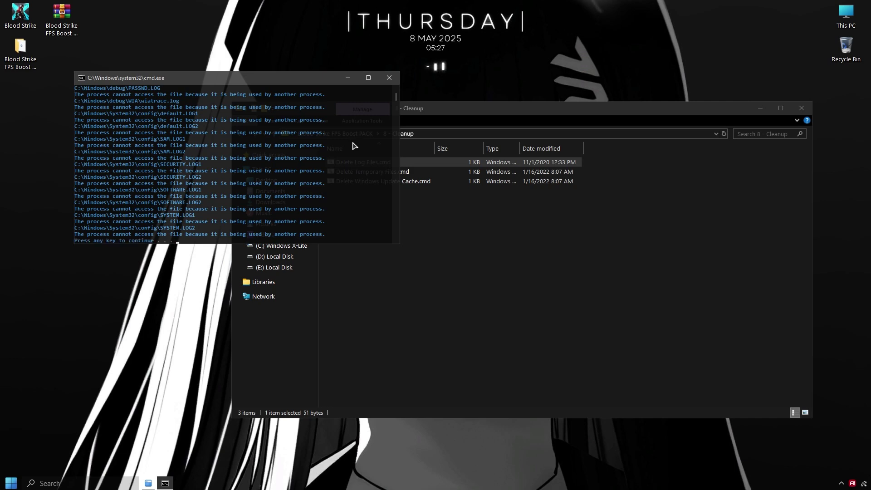
key(Return)
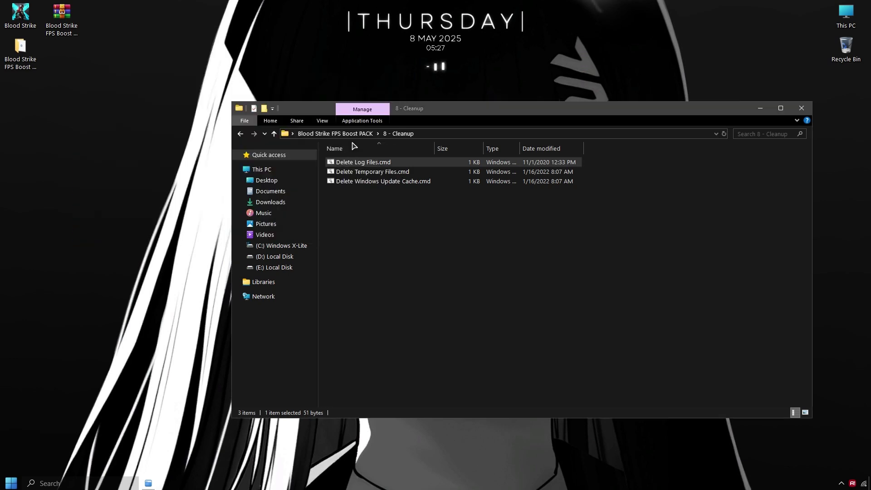
Run Delete Temporary Files.cmd and Delete Windows Update Cache.cmd from the Cleanup folder
double_click(365, 173)
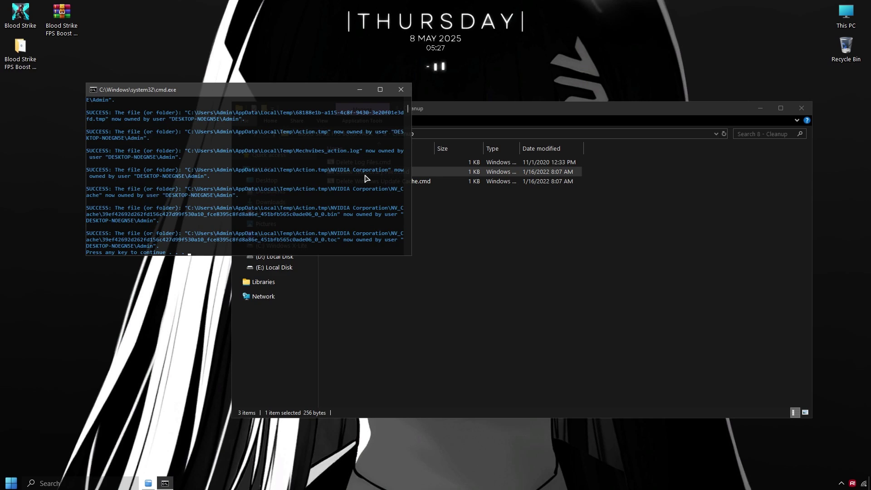
key(Return)
double_click(366, 183)
key(Return)
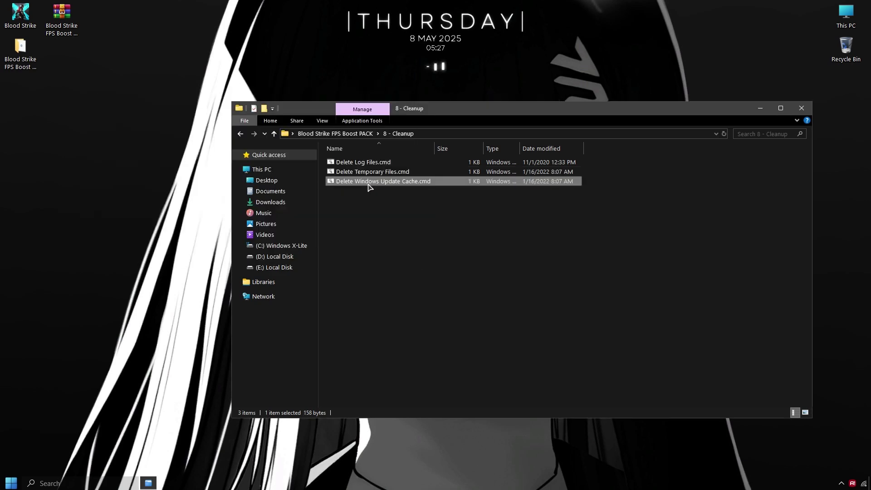
Open the 9 - Reg Tweaks folder and merge Advanced Priority Optimizations.reg and Decrease Delay.reg into the registry
key(BackSpace)
double_click(377, 228)
click(356, 165)
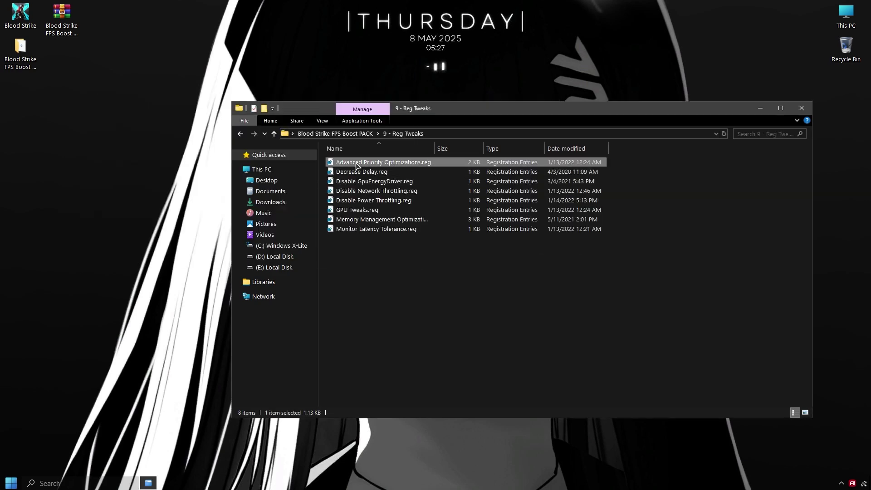
double_click(356, 164)
key(Return)
key(Return)
double_click(356, 176)
key(Return)
key(Return)
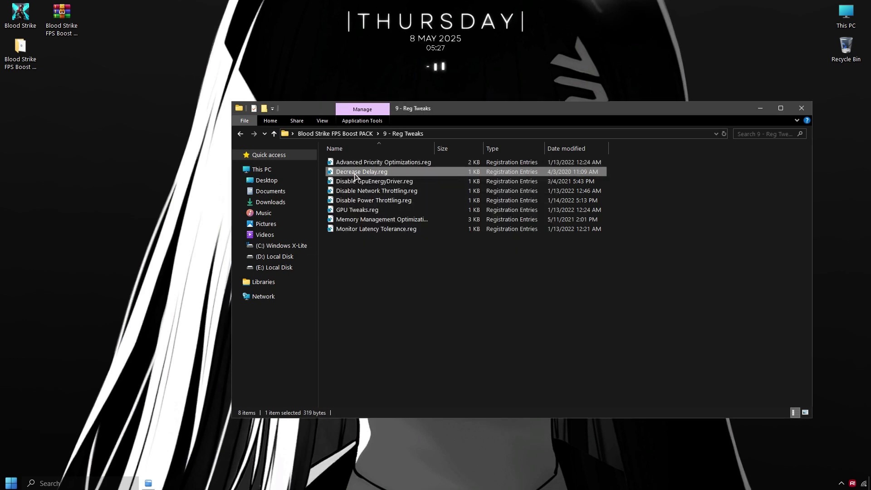
Merge Disable GpuEnergyDriver.reg, Disable Network Throttling.reg and Disable Power Throttling.reg into the registry
double_click(355, 181)
key(Return)
key(Return)
double_click(355, 191)
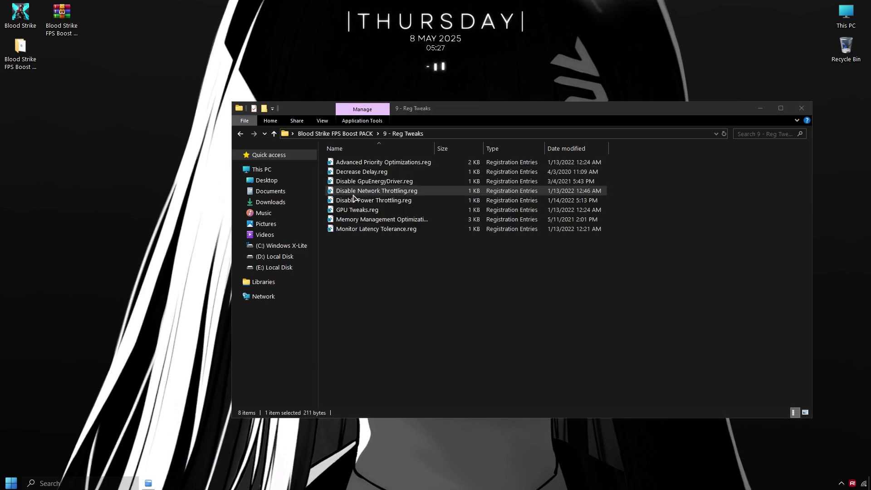
double_click(354, 200)
key(Return)
key(Return)
Merge the GPU Tweaks, Memory Management Optimizations and Monitor Latency Tolerance files into the registry
click(355, 211)
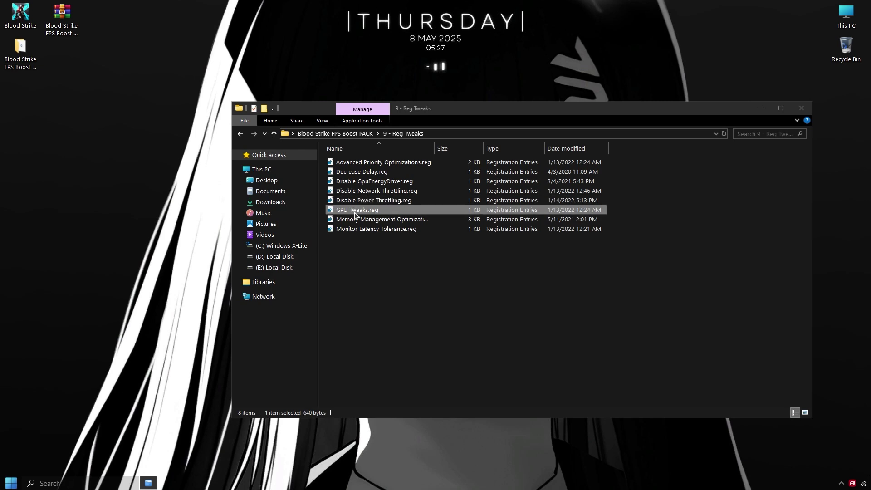
double_click(355, 212)
key(Return)
key(Return)
double_click(356, 221)
key(Return)
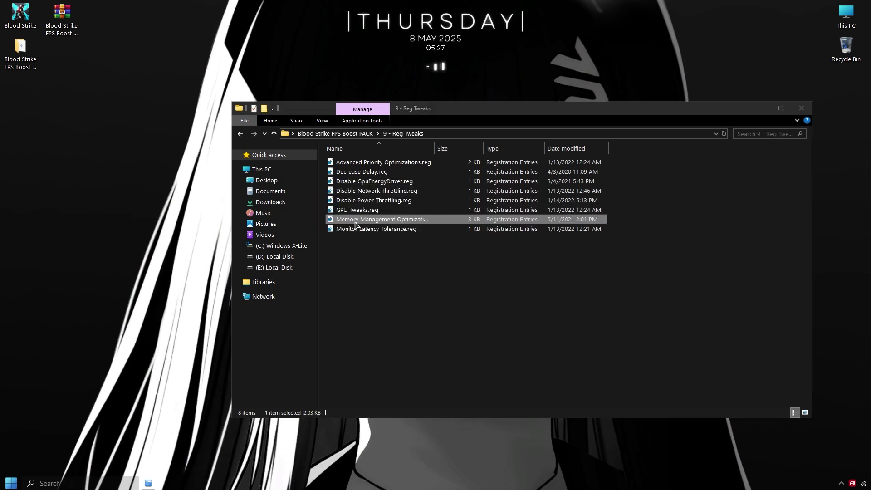
double_click(356, 229)
key(Return)
key(Return)
Return to the main pack folder, run 10 - malwarebytes.exe as administrator and decline the AdwCleaner update
key(BackSpace)
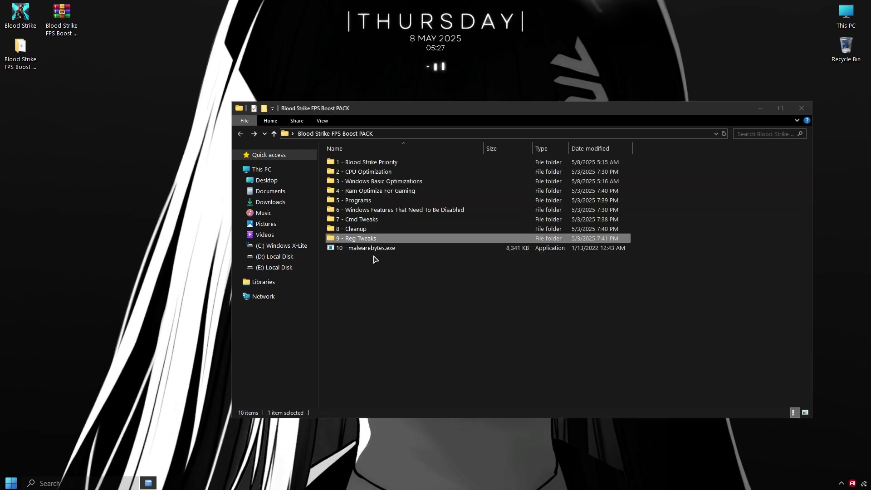
click(369, 248)
right_click(369, 249)
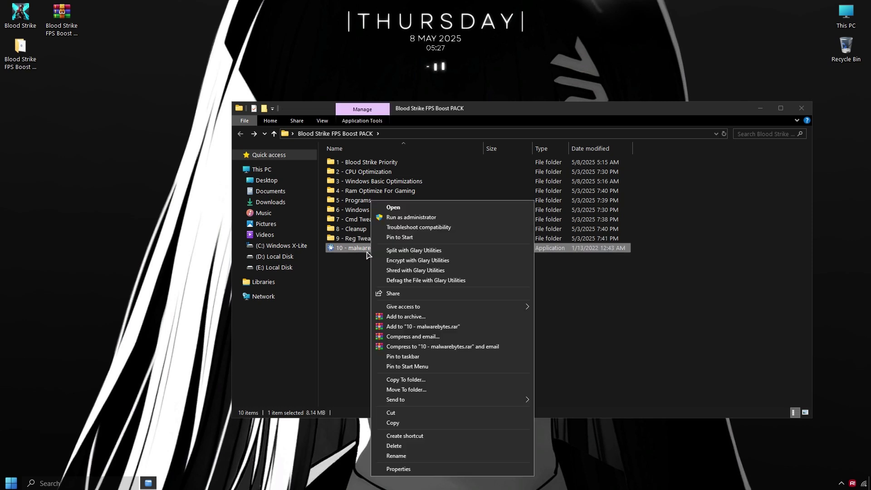
click(398, 218)
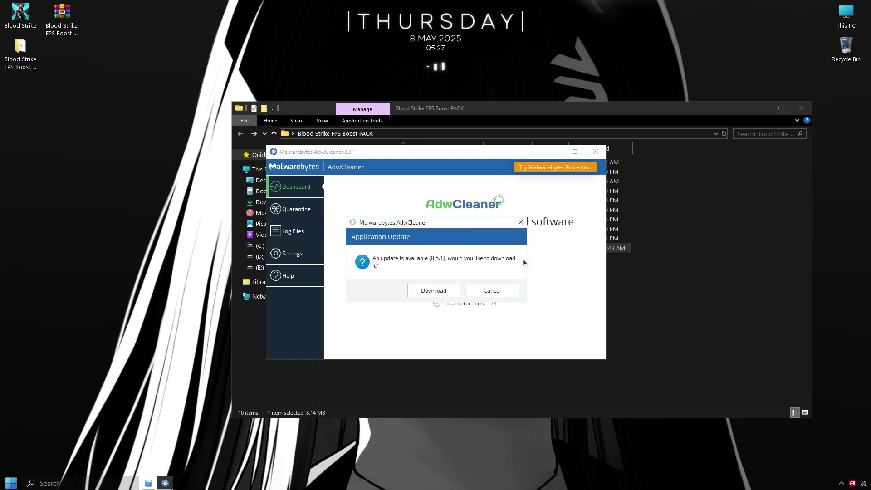
click(504, 292)
Close the pack folder, scan the system with AdwCleaner and close the program once the scan completes
click(801, 108)
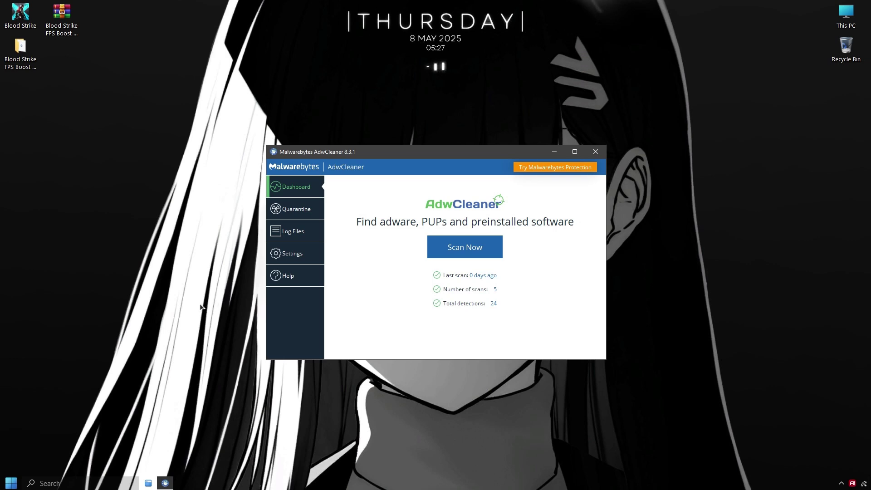
click(454, 252)
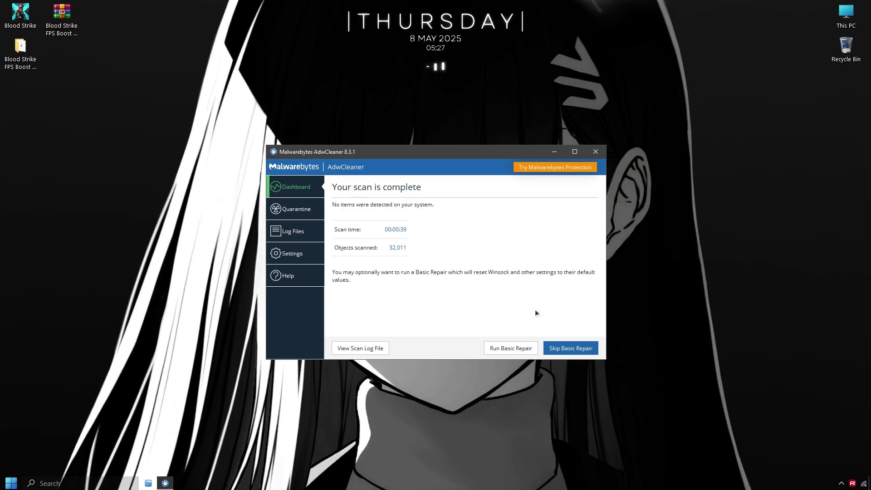
click(595, 152)
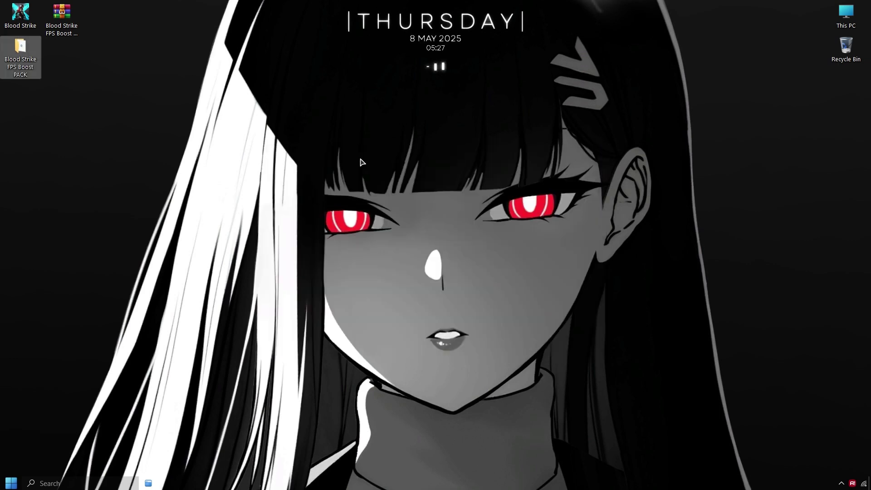
Move the Blood Strike FPS Boost PACK folder on the desktop beside the pack's archive in the same row
right_click(359, 158)
click(385, 185)
drag(9, 48, 108, 15)
Run Blood Strike from the desktop as administrator, log in with the saved account and dismiss the lobby pop-up
right_click(11, 20)
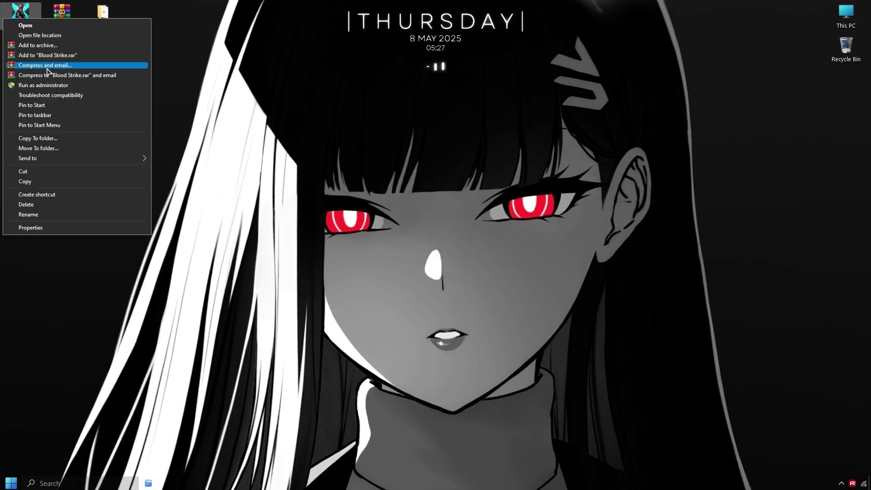
click(50, 86)
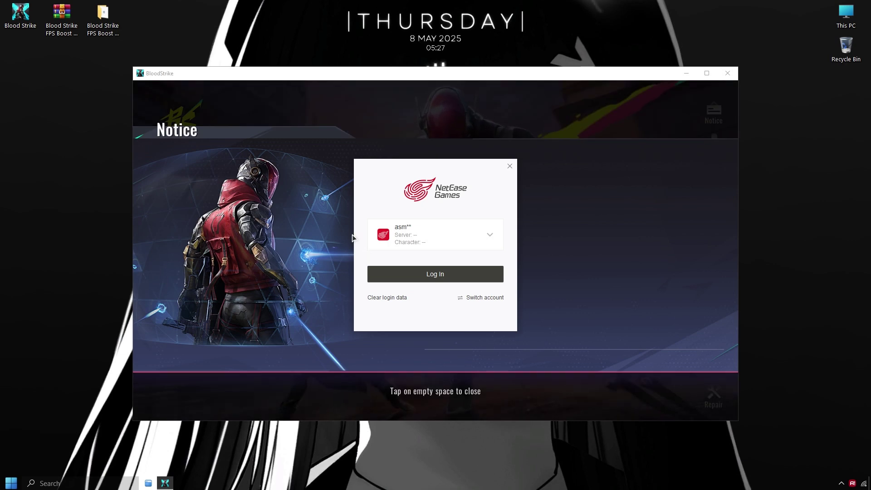
click(398, 274)
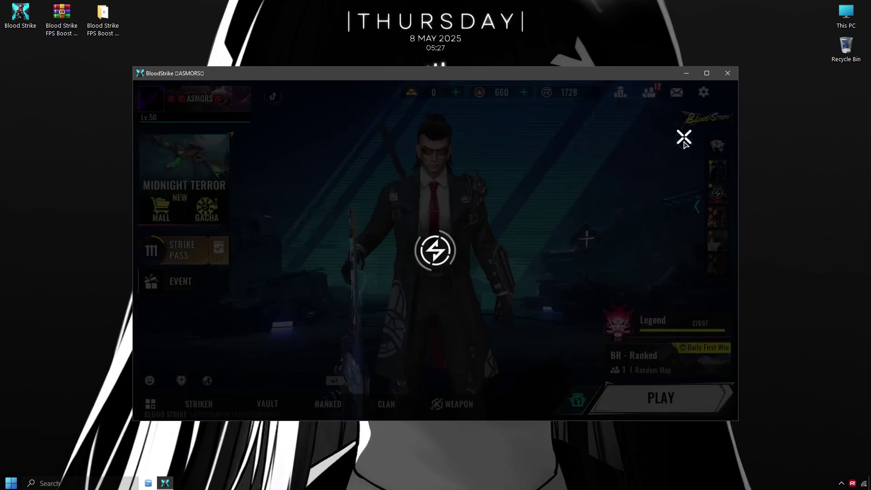
click(684, 138)
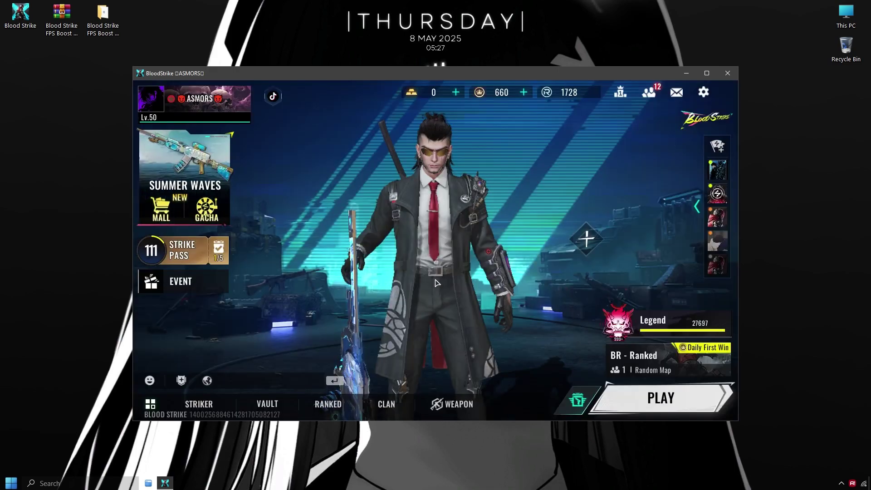
Raise the process priority of BloodStrike.exe in Task Manager's process details, accept the change and close Task Manager
right_click(447, 482)
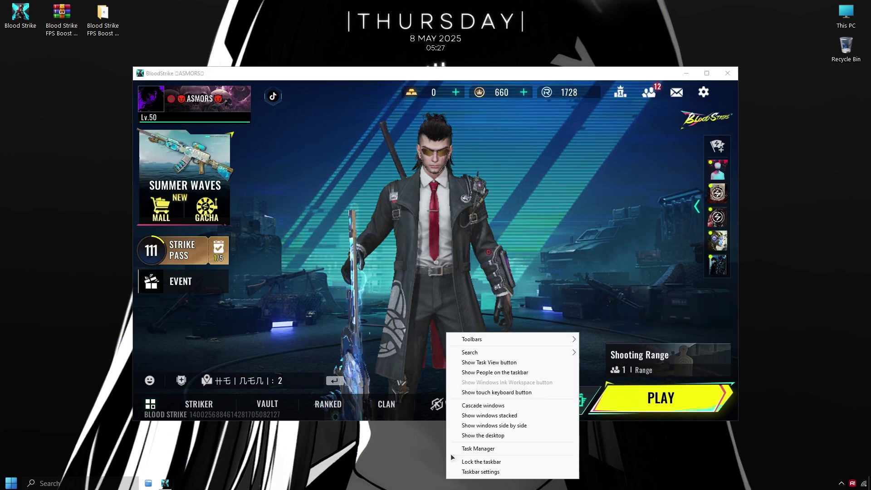
click(461, 452)
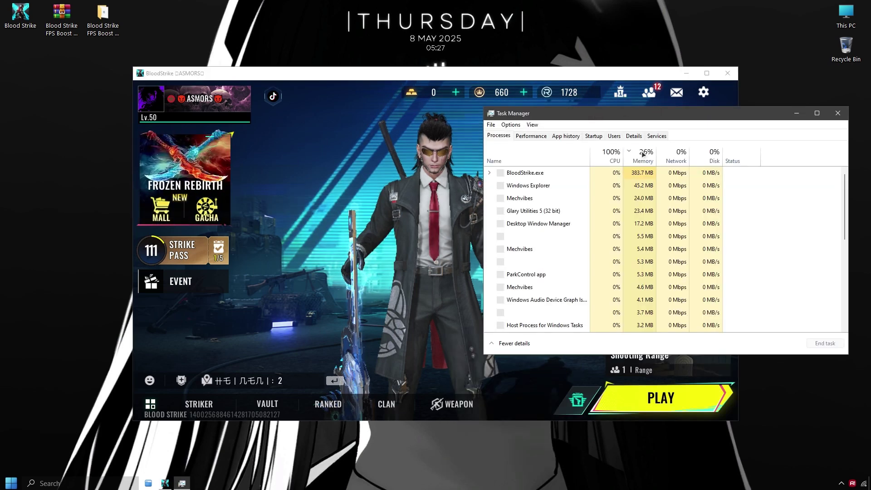
click(633, 135)
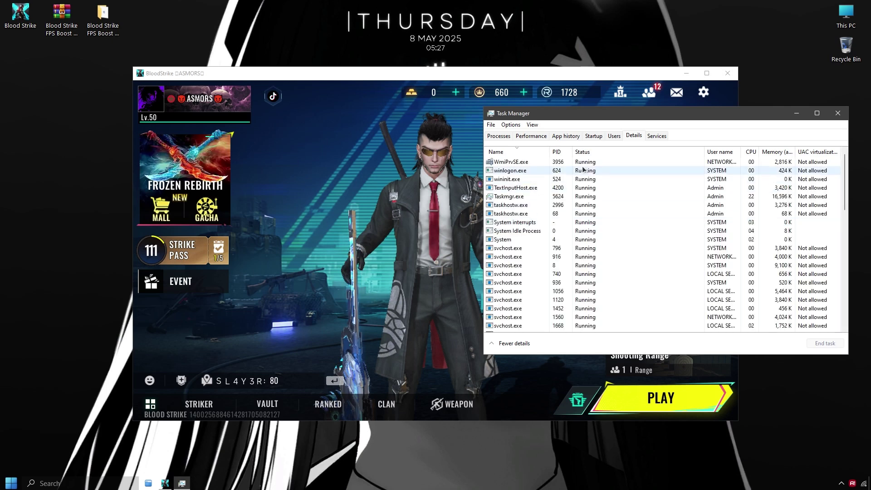
scroll(521, 282, down, 14)
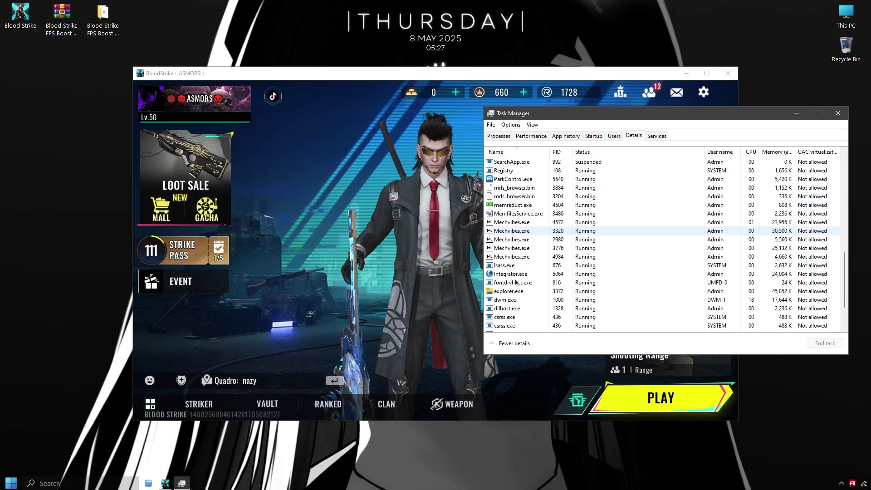
right_click(505, 284)
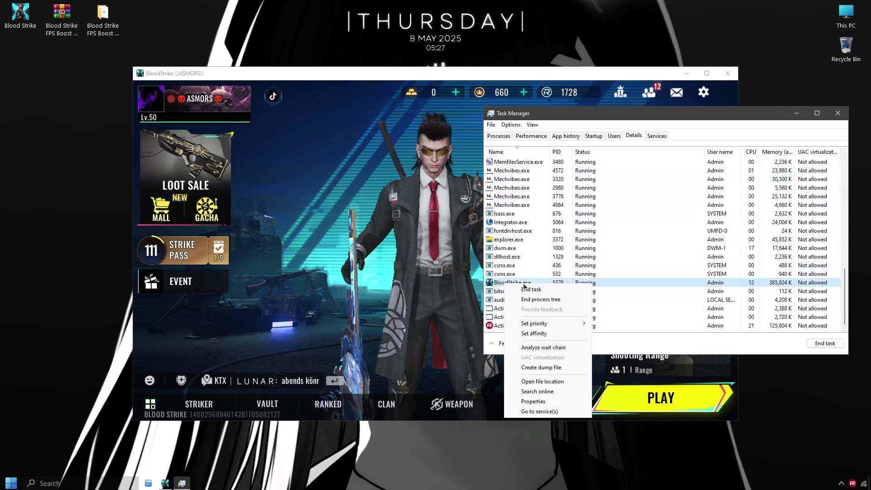
mouse_move(558, 323)
click(612, 333)
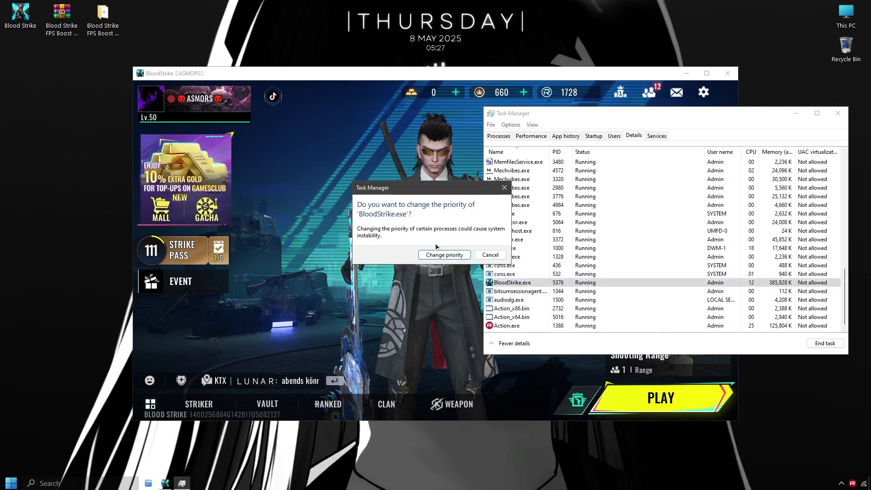
click(449, 254)
click(838, 113)
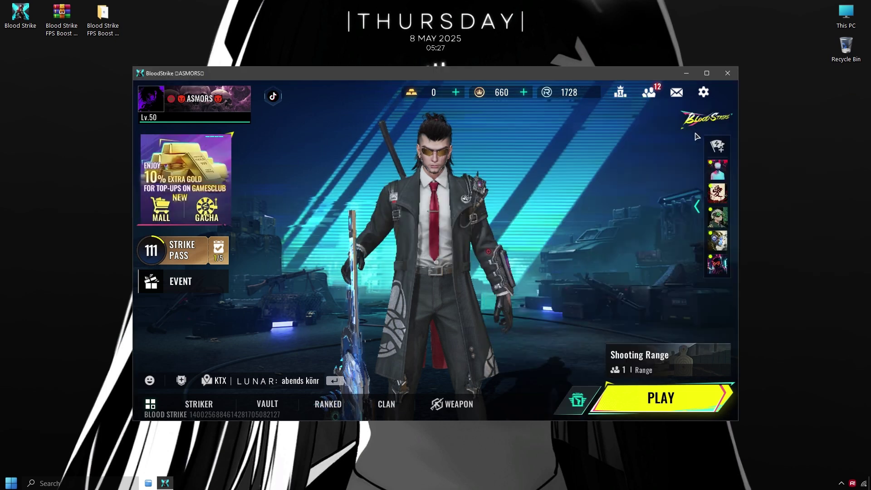
Examine the game's graphics settings from Quality Mode through Display Mode and FOV, keeping Detailed Animation OFF
click(703, 94)
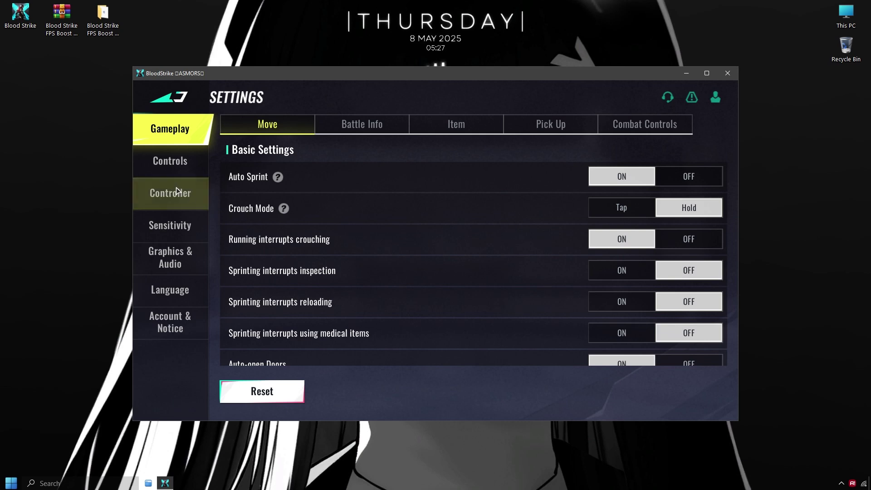
click(171, 261)
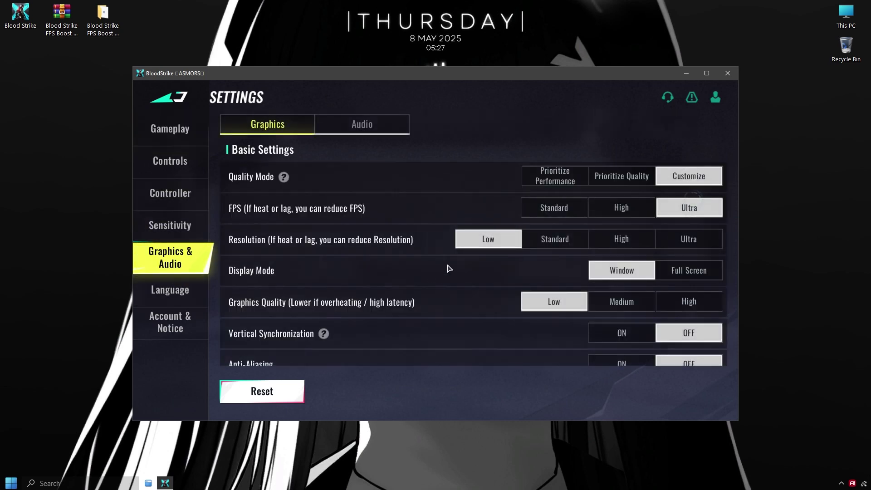
click(685, 273)
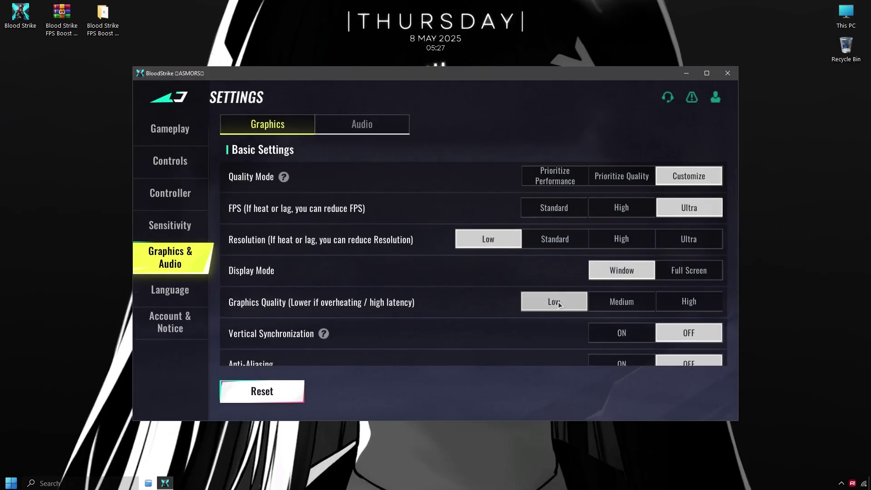
scroll(630, 306, down, 3)
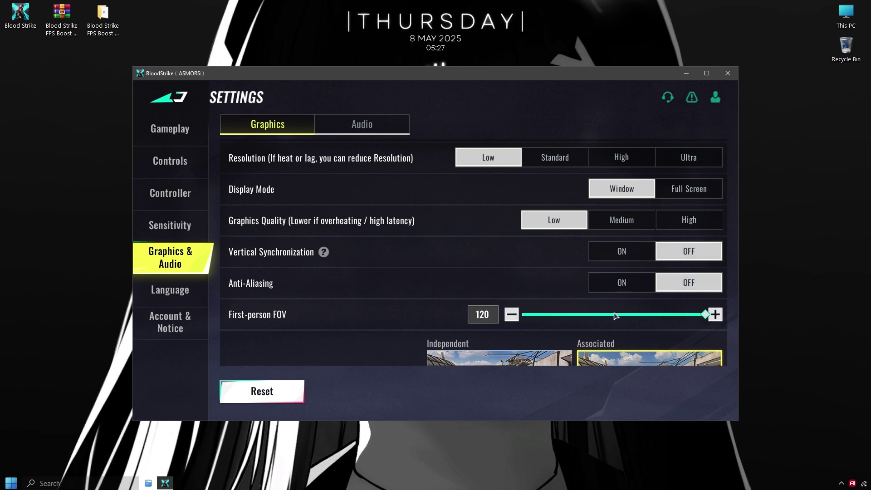
scroll(405, 322, down, 5)
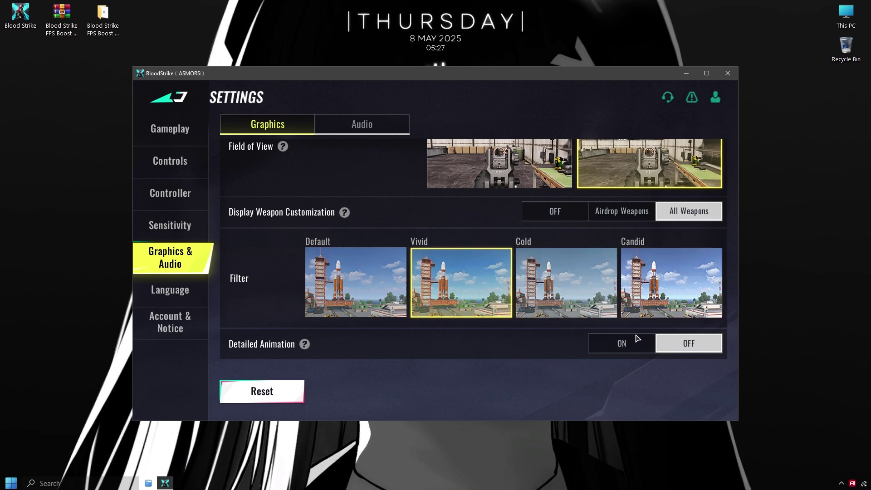
click(660, 352)
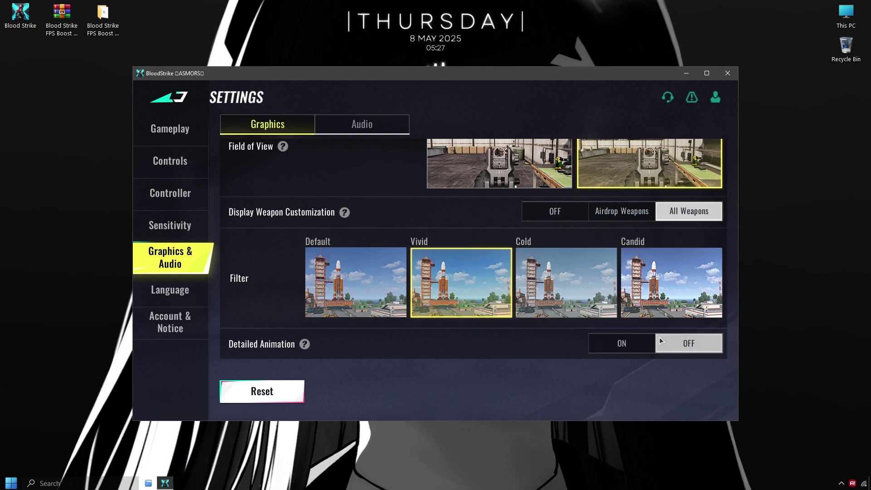
Refuse the incoming team invite, check the basic graphics settings once more and leave the game settings
scroll(408, 227, up, 5)
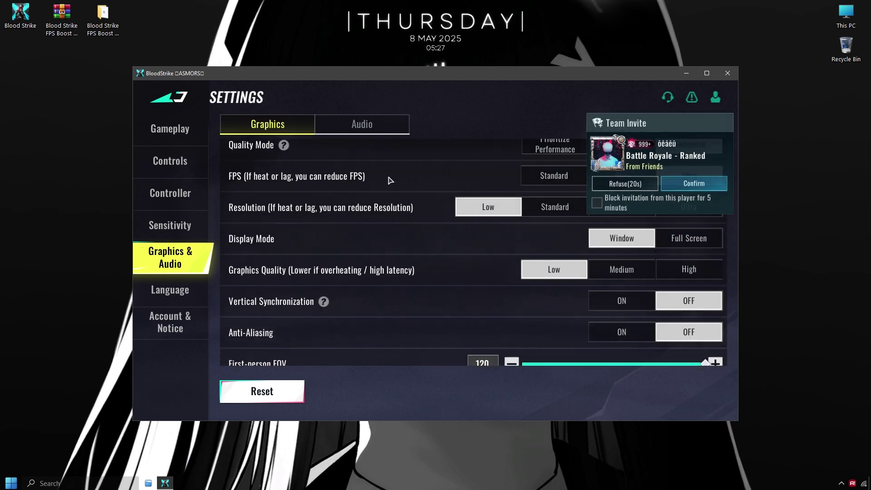
click(625, 183)
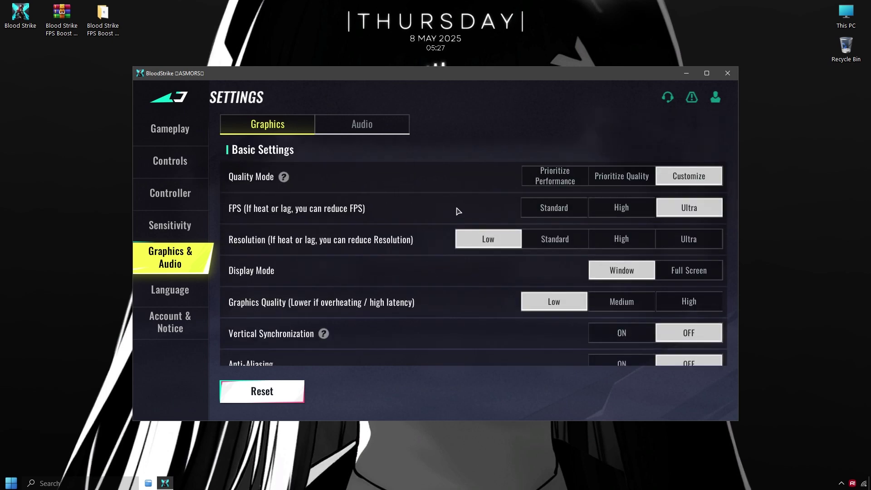
click(158, 90)
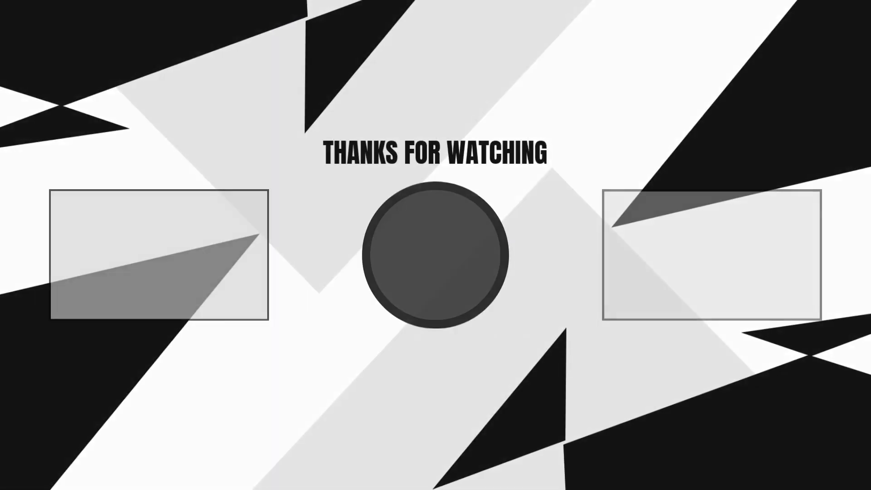